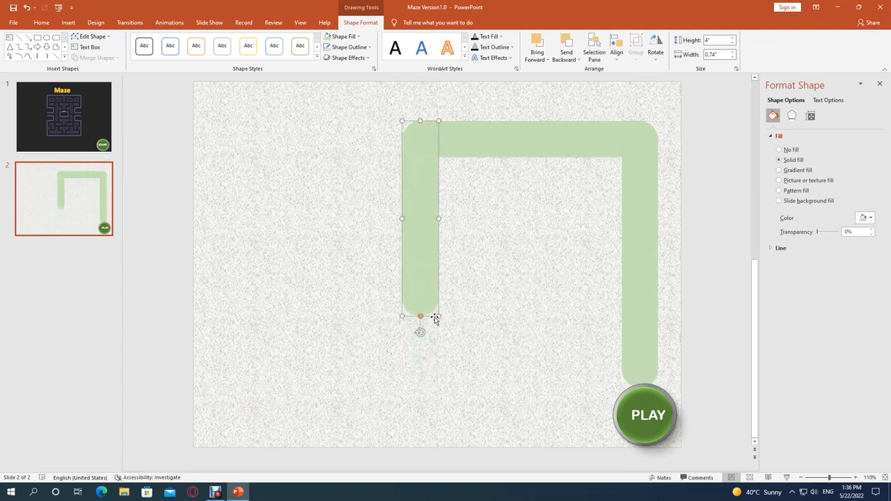
Shorten the middle vertical bar to about 2.94" high and run a shorter copy of the upper horizontal bar leftward from its lower end.
left_click_drag(438, 317, 436, 265)
left_click(517, 146)
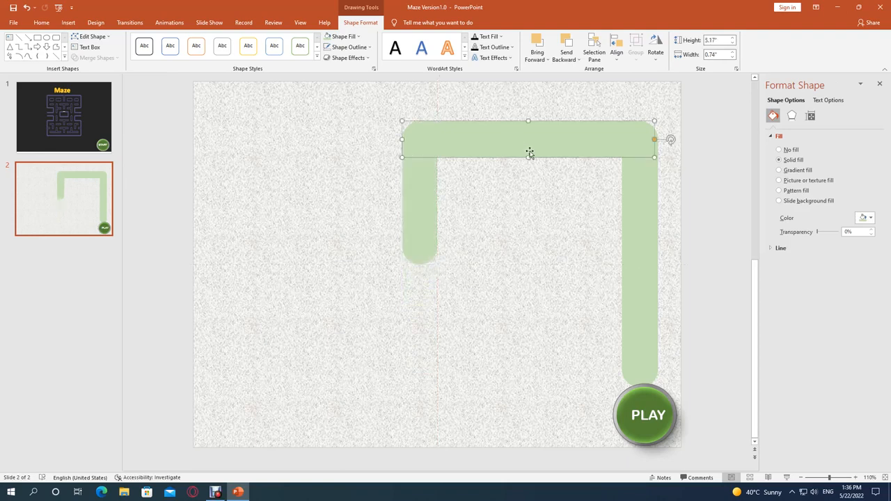
left_click_drag(529, 153, 307, 257)
left_click_drag(186, 254, 236, 253)
left_click(440, 347)
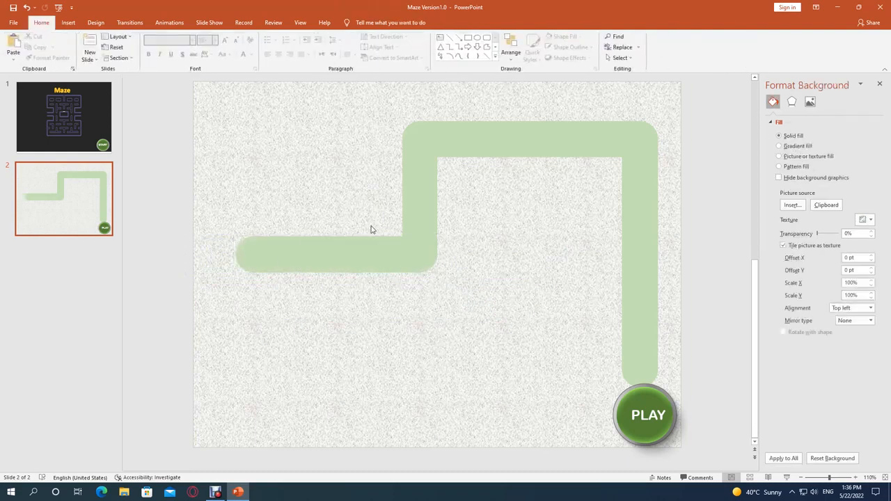
Duplicate the middle vertical bar, place the copy below the path's left end, and lengthen it to about 3.22".
left_click(425, 214)
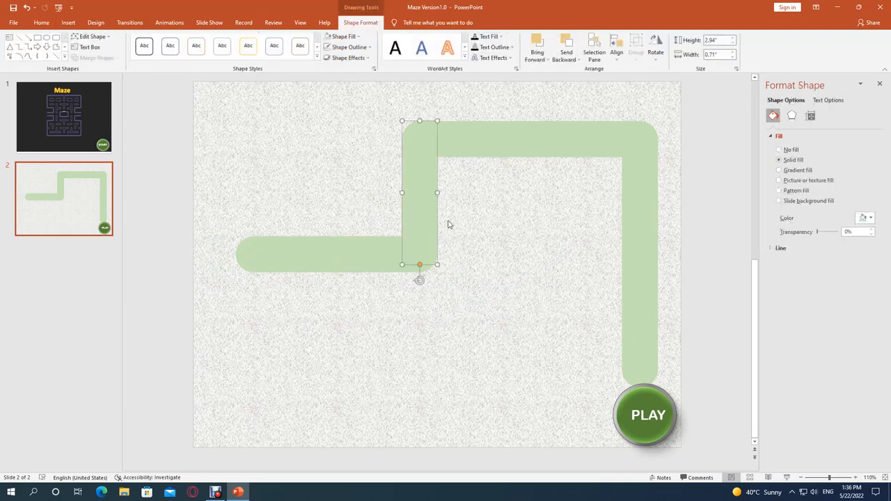
key("ctrl+d")
left_click_drag(431, 202, 249, 314)
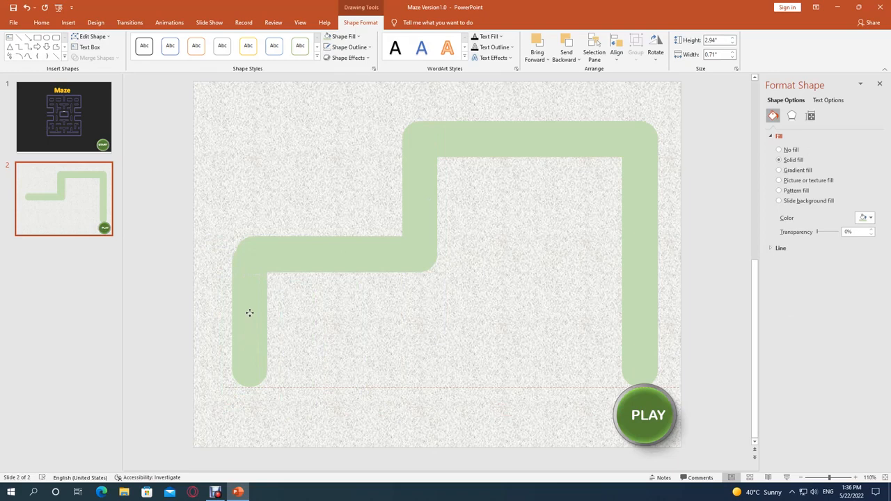
left_click_drag(249, 312, 229, 323)
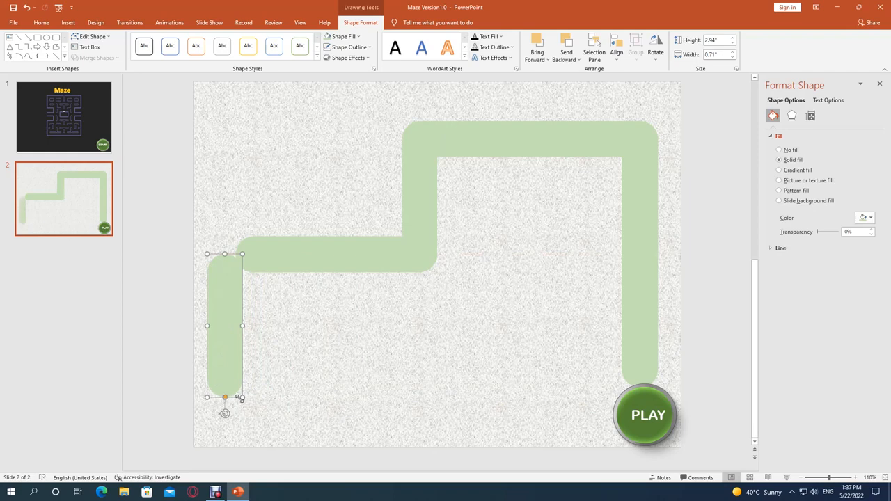
left_click_drag(242, 398, 239, 411)
Extend the lower horizontal bar leftward to about 4.71" so it covers the top of the left vertical bar.
left_click(237, 255)
left_click_drag(233, 255, 209, 257)
left_click(318, 348)
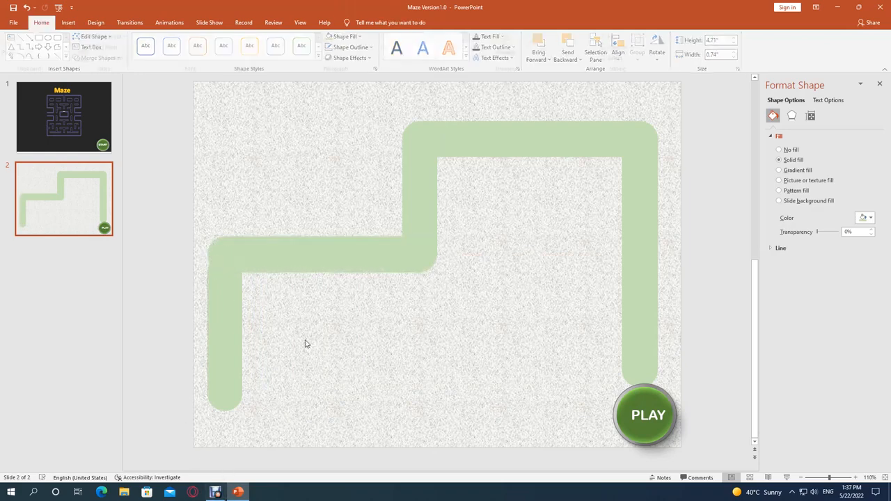
left_click(249, 261)
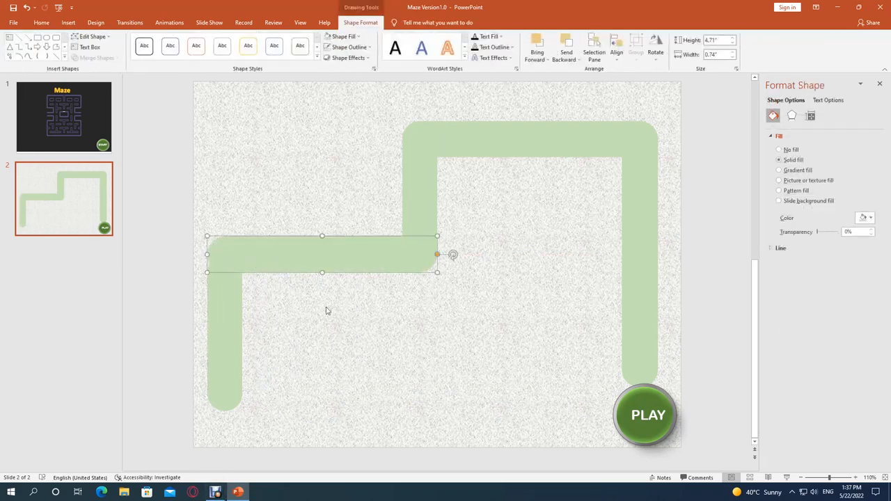
left_click(272, 294)
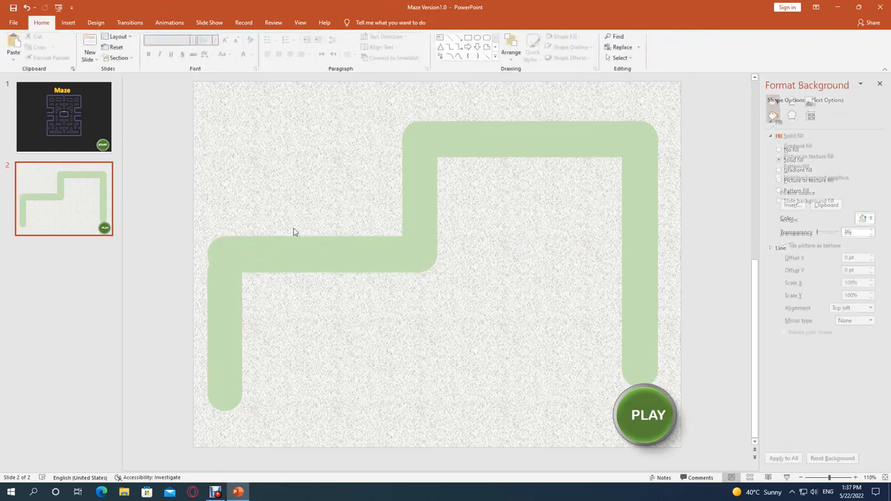
Nudge the left vertical bar up and sideways in fine increments to line it up with the lower horizontal bar's corner.
left_click(233, 286)
key("ctrl+Up")
key("ctrl+Up")
key("ctrl+Up")
key("ctrl+Up")
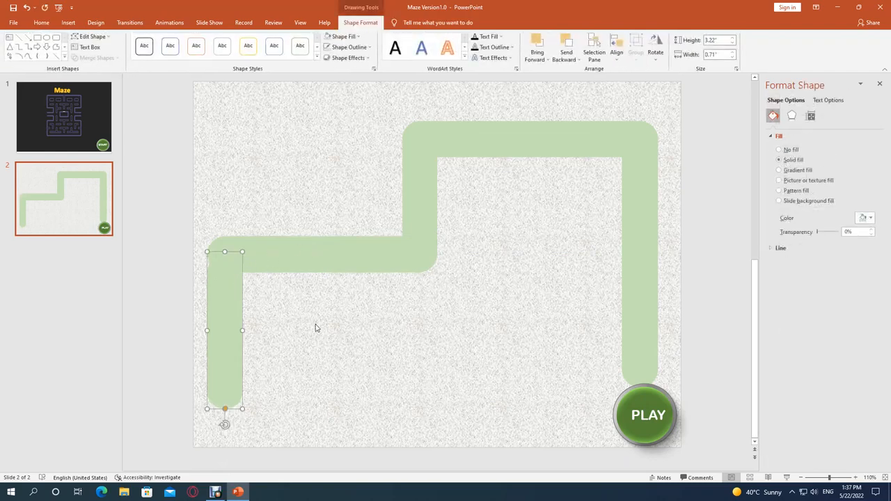
key("ctrl+Right")
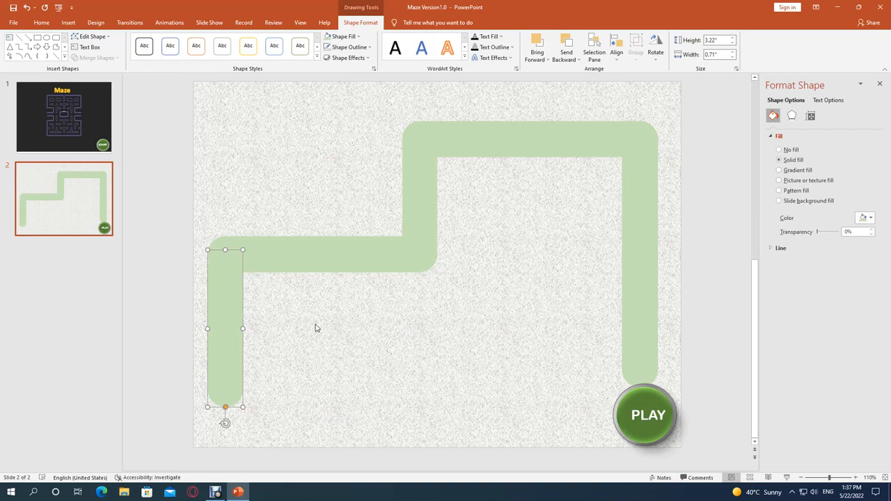
left_click(405, 339)
left_click(239, 290)
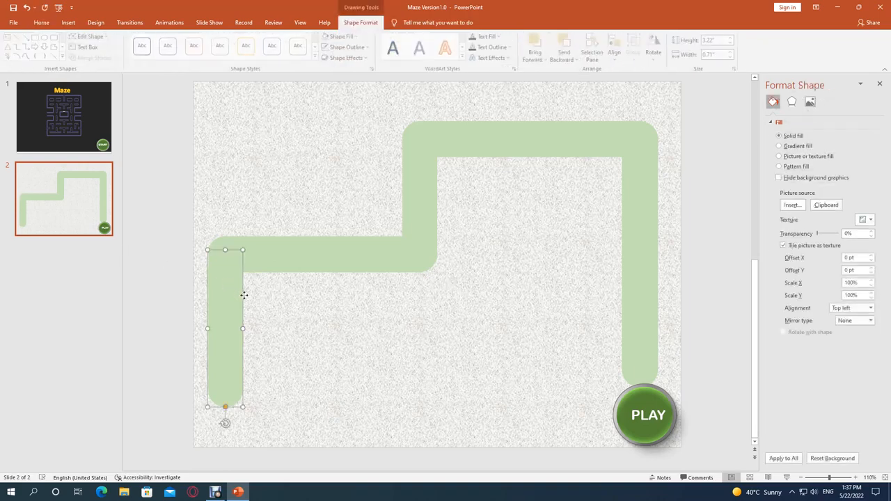
key("ctrl+Up")
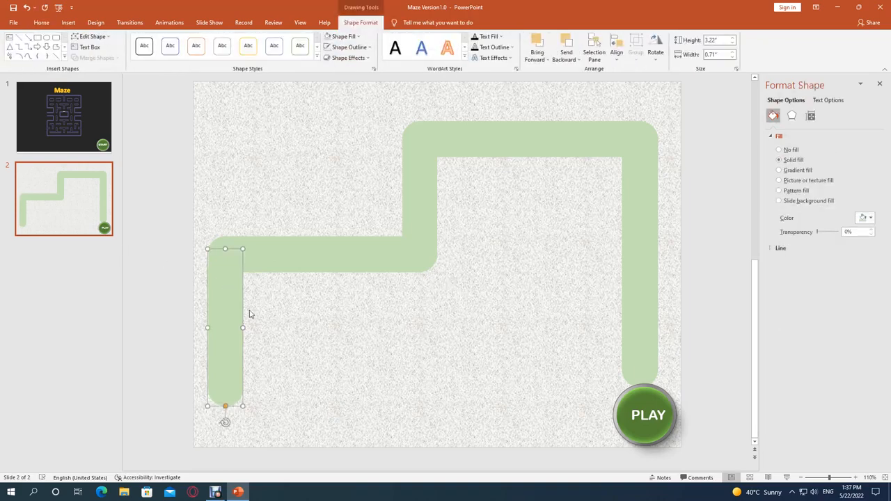
left_click(324, 327)
left_click(225, 308)
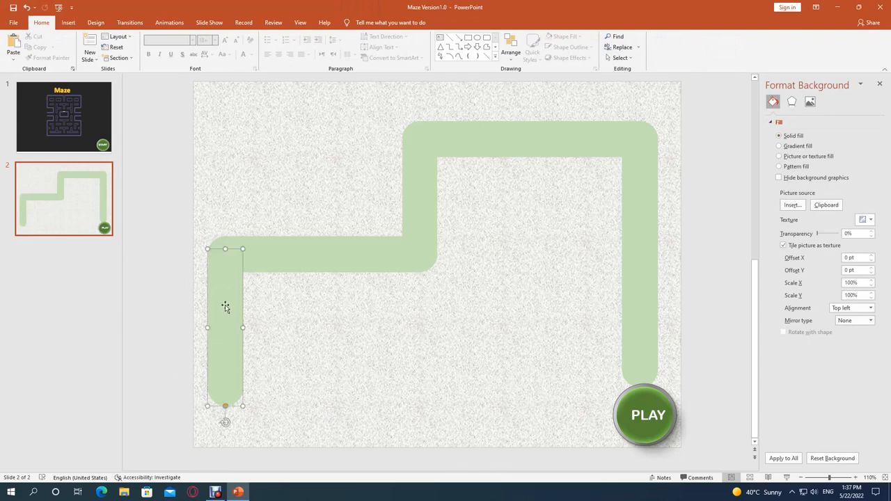
left_click(393, 352)
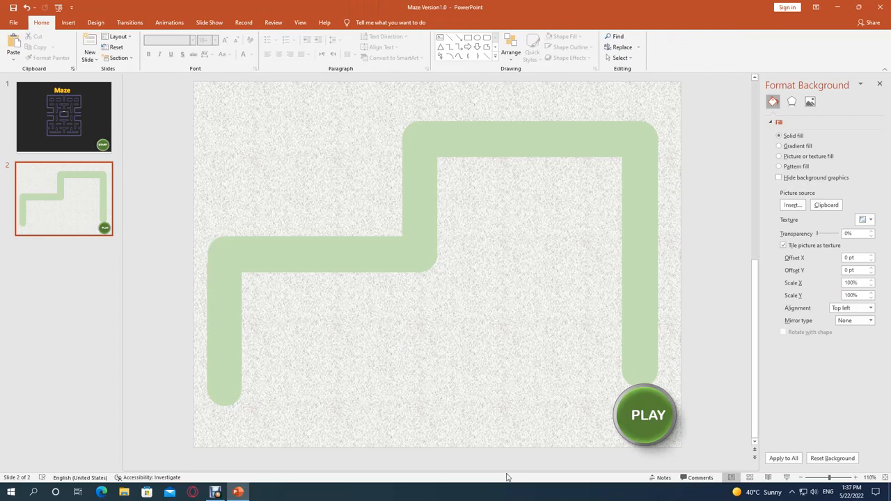
Group all five green bars into a single maze path object.
left_click(227, 306)
left_click(329, 254, "shift")
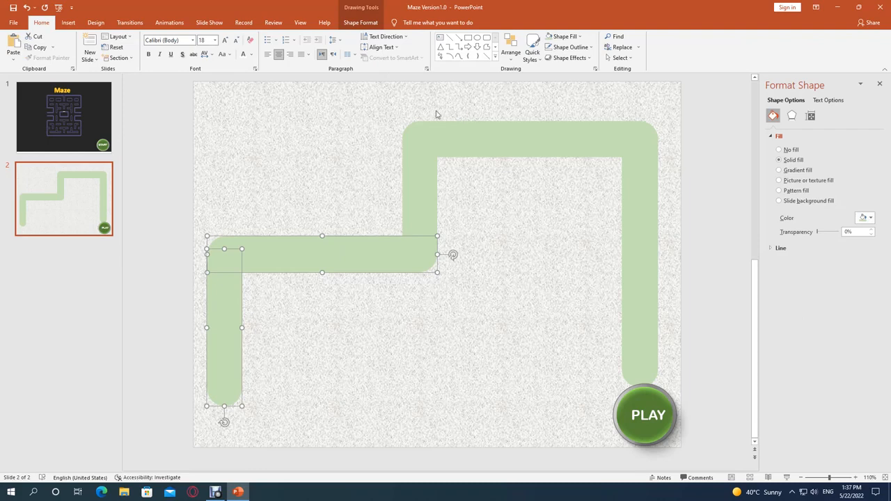
left_click(422, 167, "shift")
left_click(469, 139, "shift")
left_click(653, 210, "shift")
right_click(643, 208)
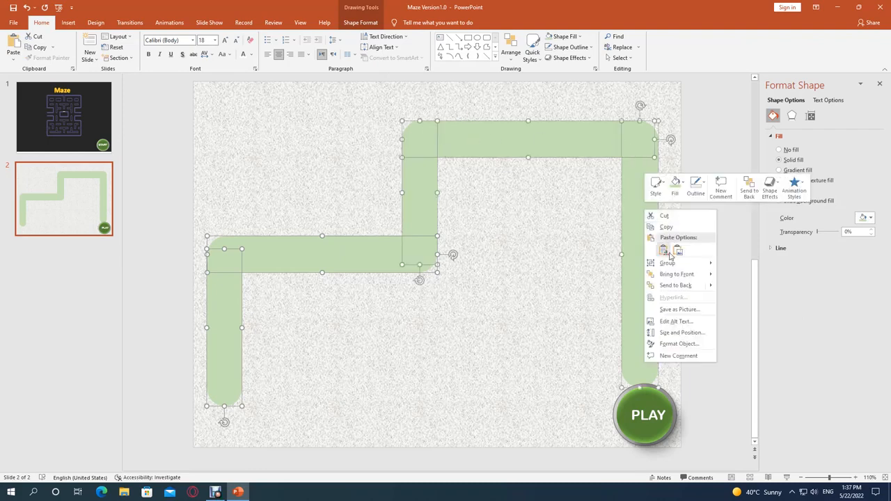
mouse_move(668, 264)
left_click(734, 261)
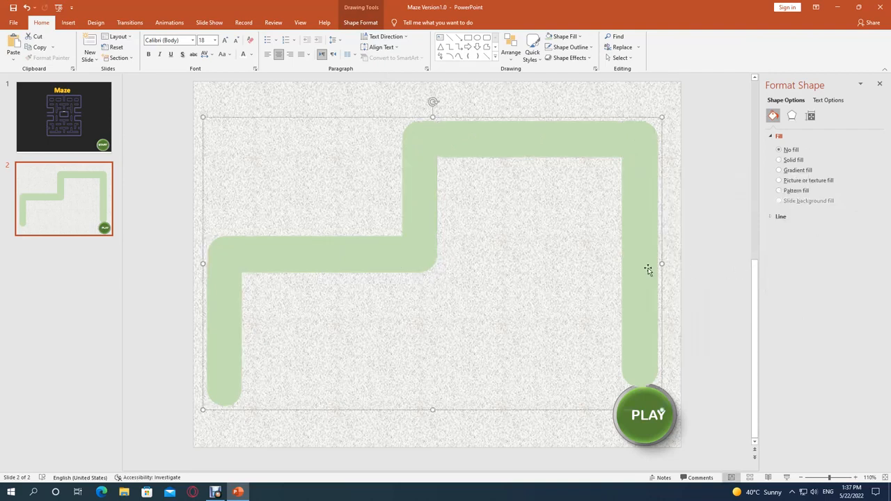
left_click(262, 111)
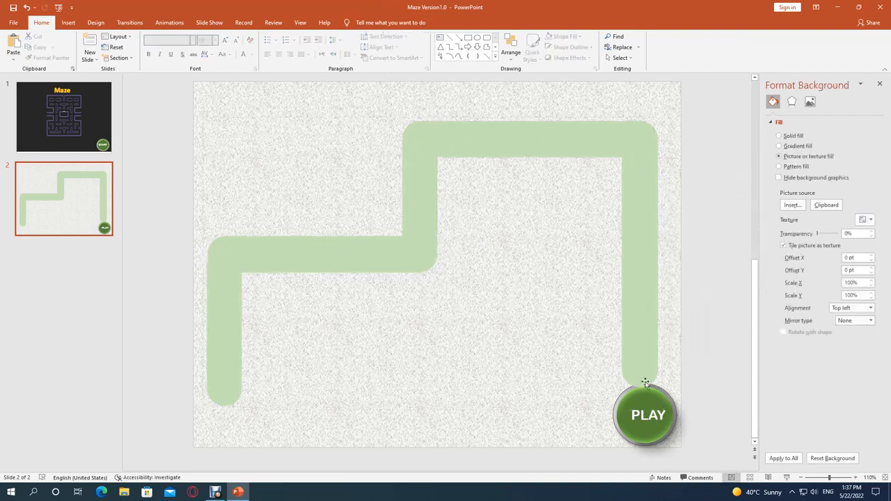
left_click(221, 403)
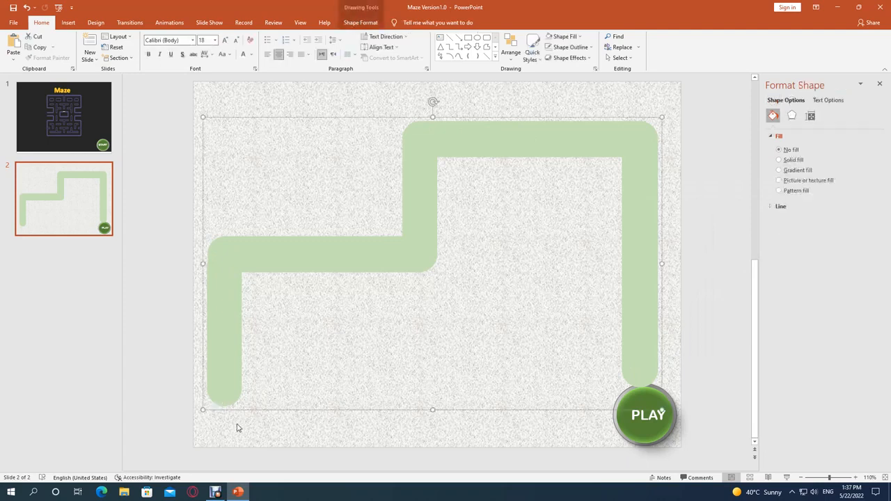
left_click(233, 420)
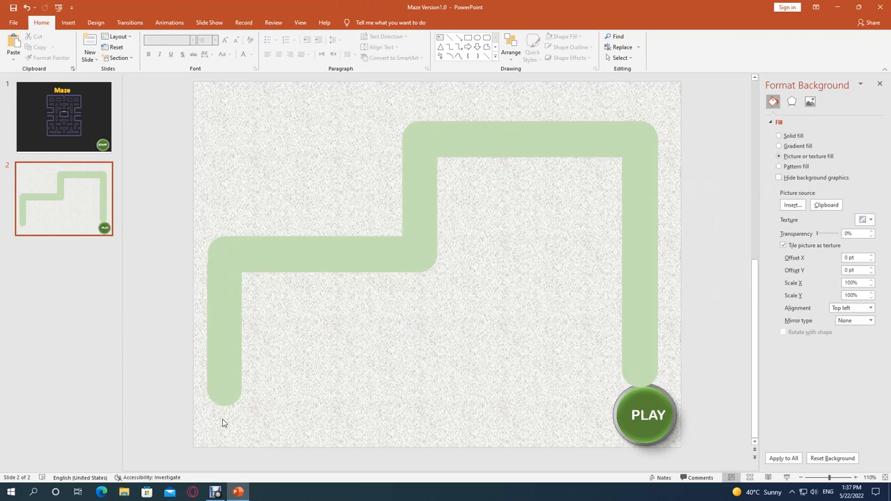
Search Bing for an online picture to add to the maze slide.
left_click(68, 22)
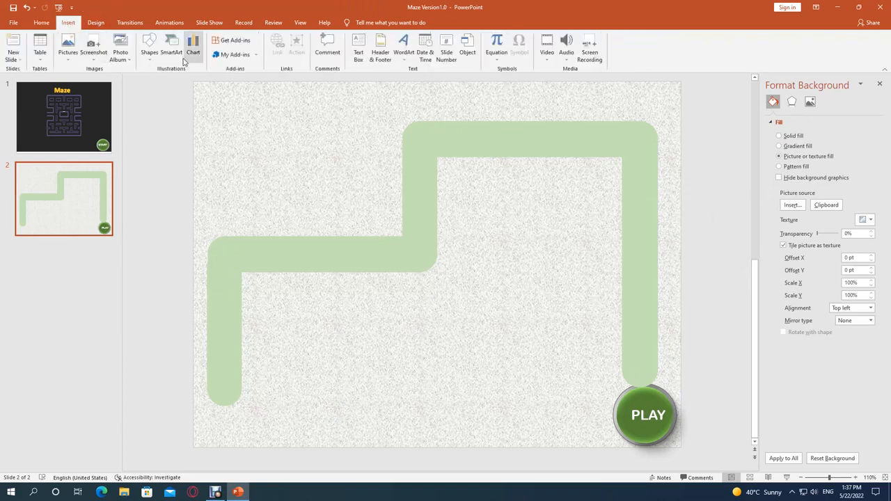
left_click(150, 56)
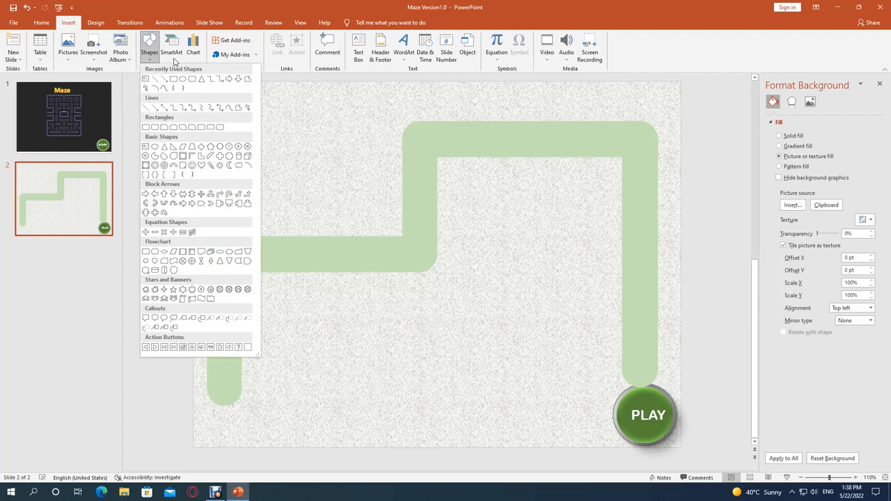
left_click(128, 63)
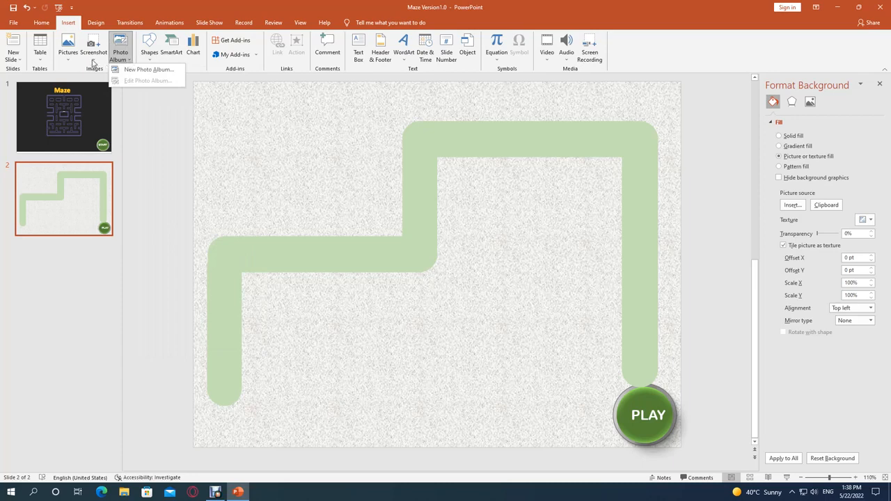
left_click(94, 62)
left_click(68, 61)
left_click(91, 92)
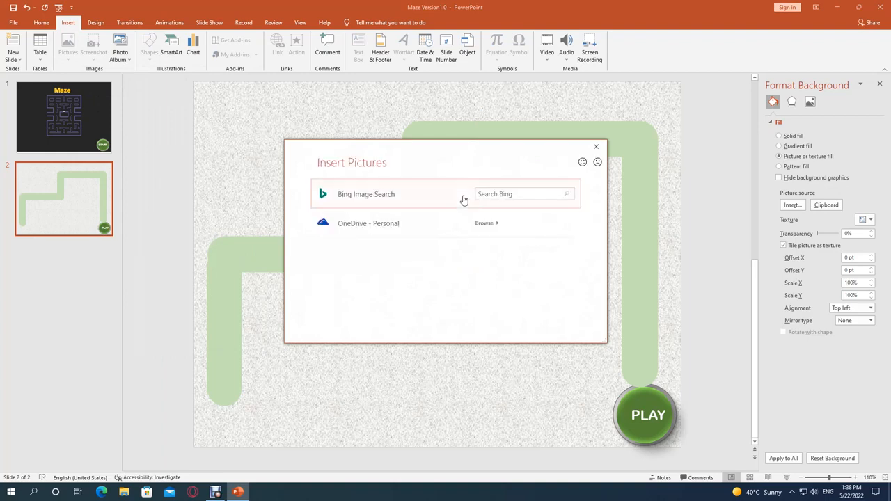
left_click(518, 194)
key("Return")
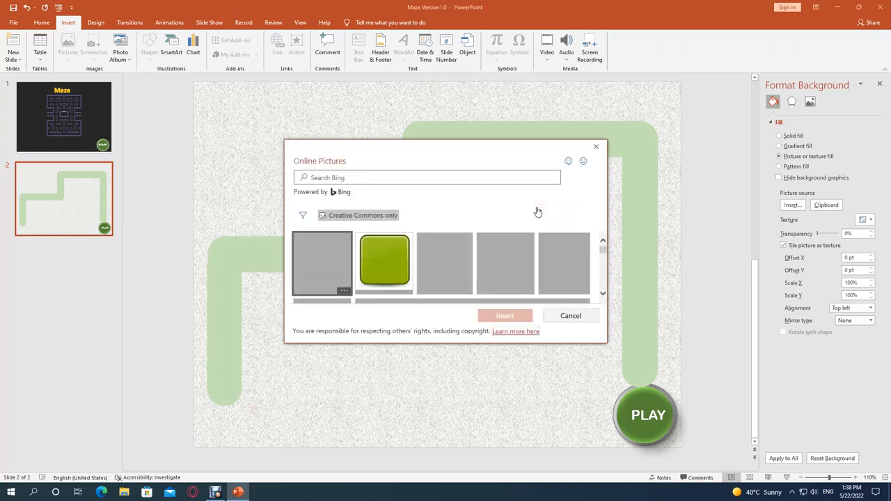
Find the cartoon light bulb character among the online picture results and insert it on the slide.
scroll(448, 251, "down", 1)
scroll(448, 250, "up", 1)
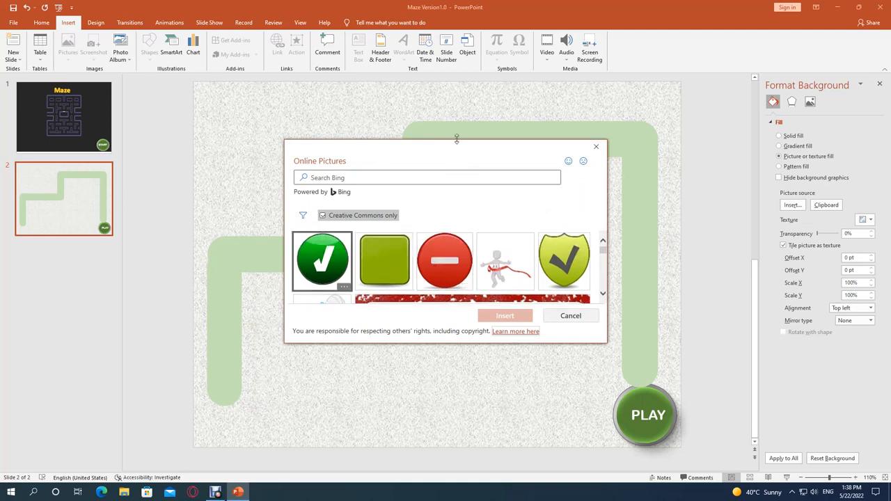
left_click_drag(456, 139, 456, 42)
scroll(472, 273, "down", 3)
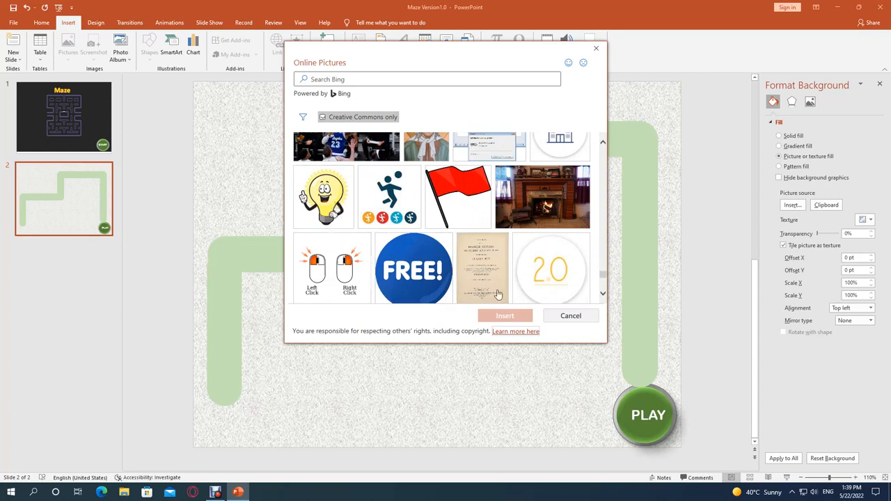
left_click(322, 200)
left_click(510, 317)
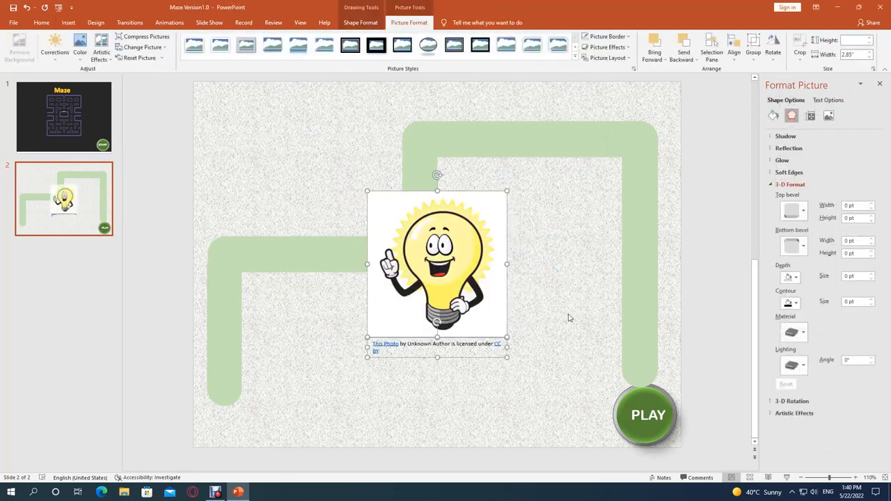
Move the light bulb picture off-center and delete its separate photo attribution caption.
left_click_drag(439, 265, 410, 291)
left_click(429, 372)
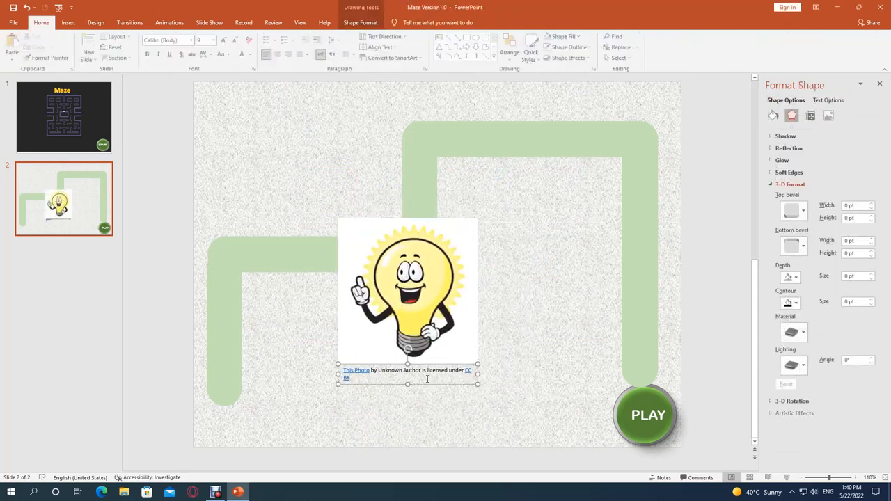
left_click_drag(431, 385, 594, 323)
key("Delete")
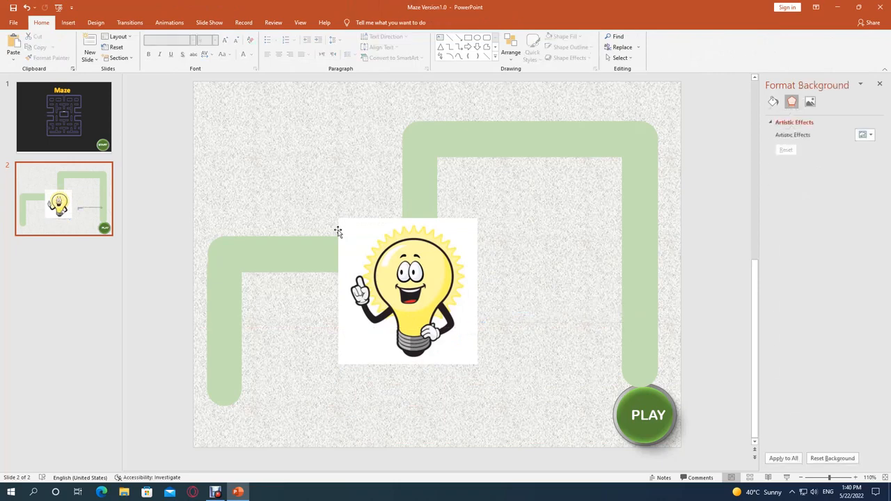
Shrink the light bulb picture to about 1" by 1.14" and place it at the lower end of the left vertical bar.
left_click(408, 265)
left_click_drag(479, 219, 374, 324)
left_click_drag(342, 358, 252, 418)
left_click(237, 424)
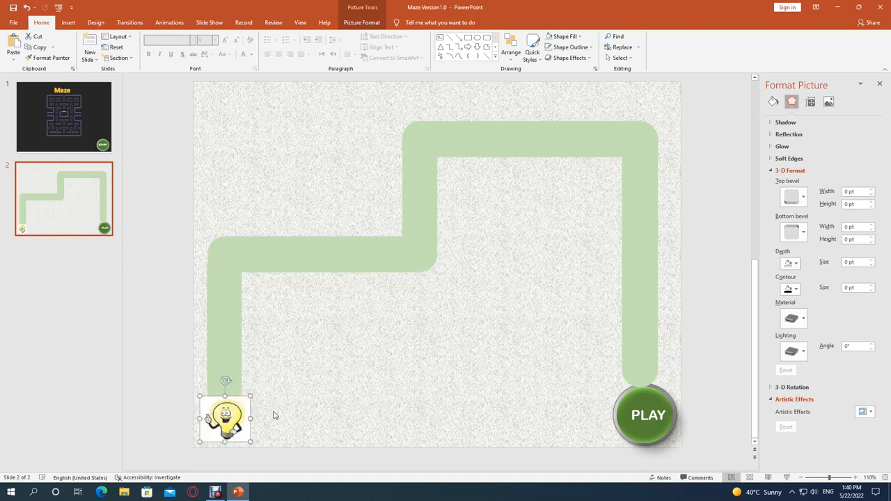
left_click(517, 466)
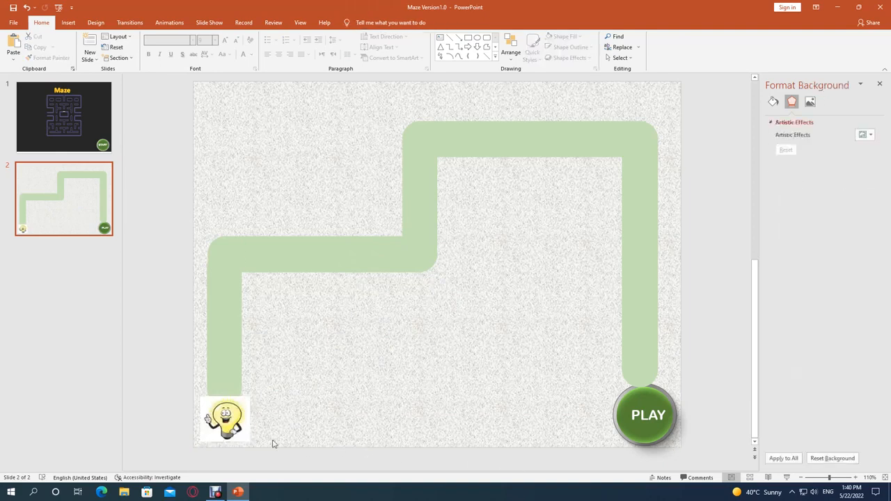
left_click(237, 418)
left_click_drag(237, 417, 196, 423)
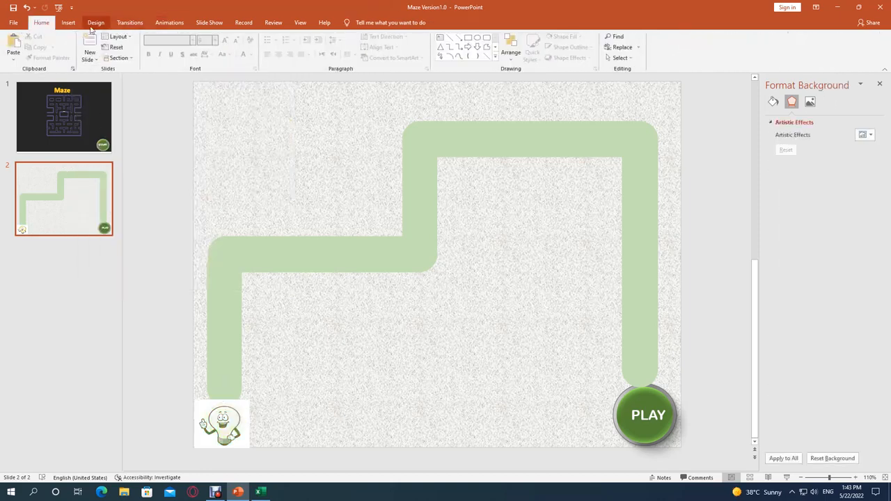
Add a text box reading "Finished" below the path's lower horizontal bar and narrow it to about 1.15" wide.
left_click(69, 23)
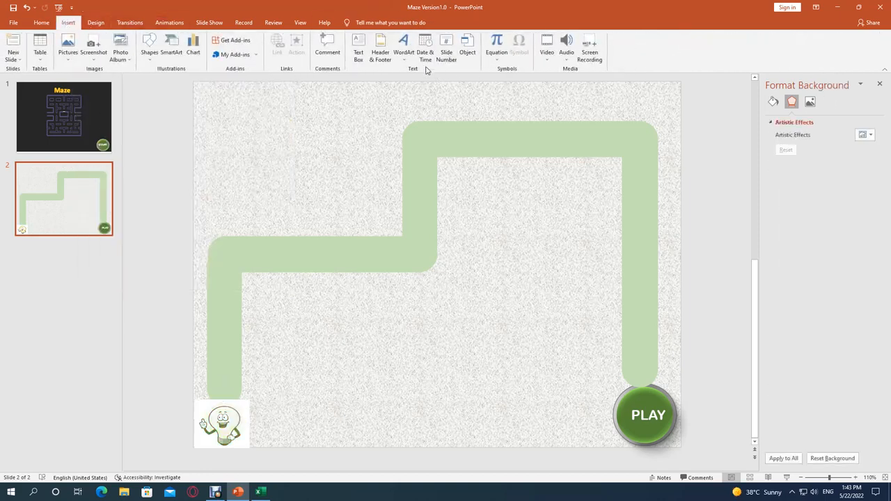
left_click(361, 61)
left_click_drag(320, 303, 501, 334)
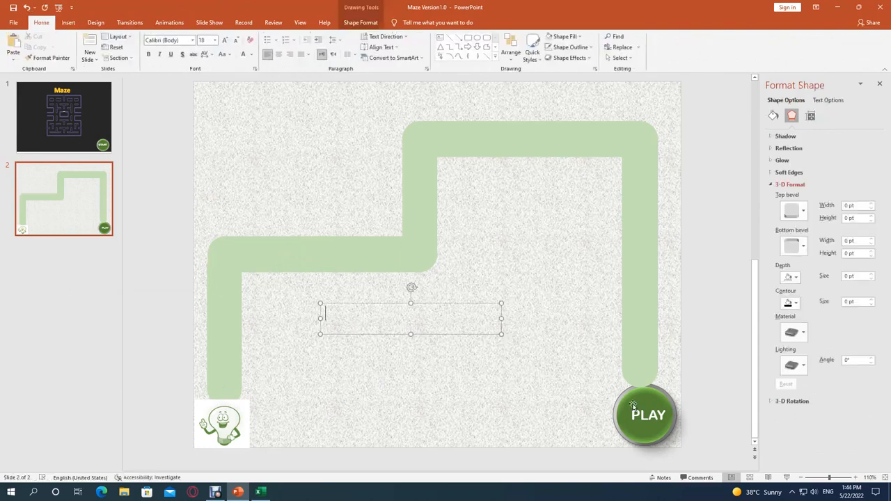
type("Finished")
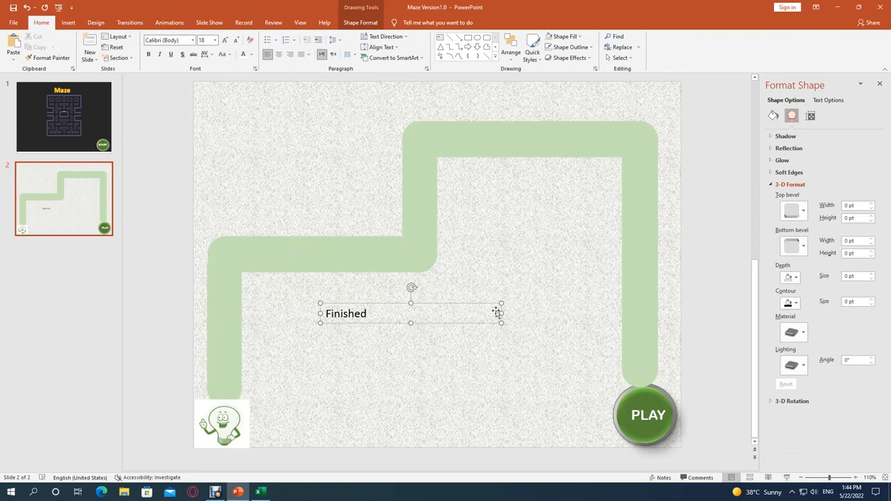
left_click_drag(500, 314, 353, 320)
Select the "Finished" text box and italicize its text, keeping the capitalization as it is.
left_click(363, 336)
left_click(367, 320)
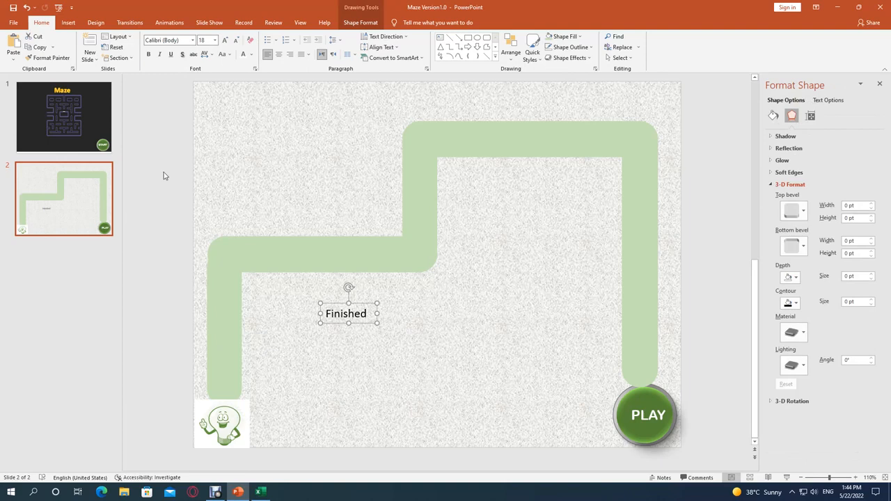
left_click(229, 56)
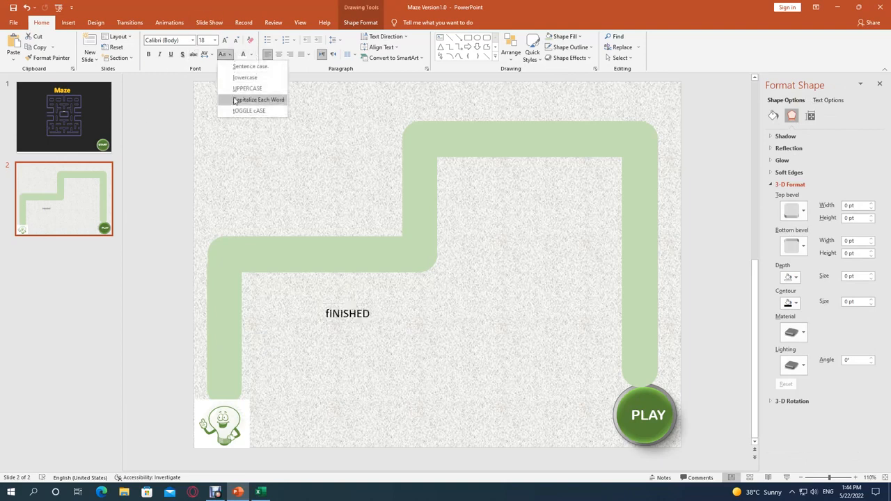
left_click(160, 56)
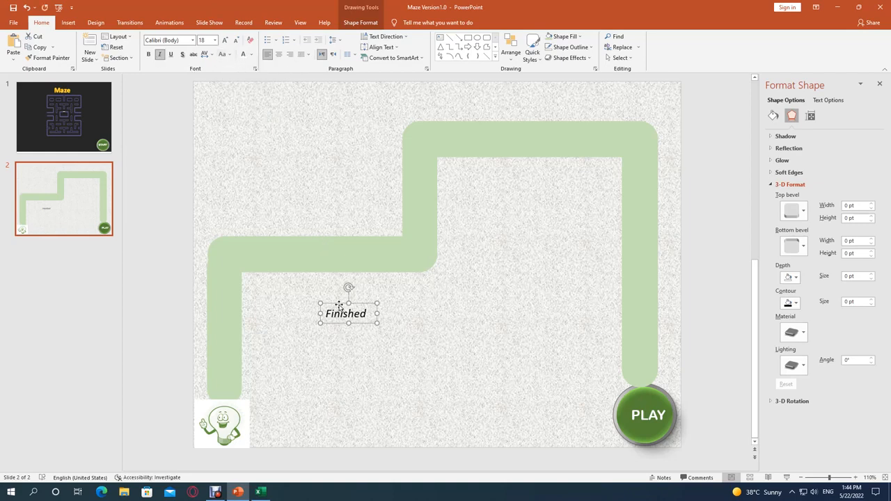
Open the shape fill color choices for the "Finished" text box.
left_click(361, 22)
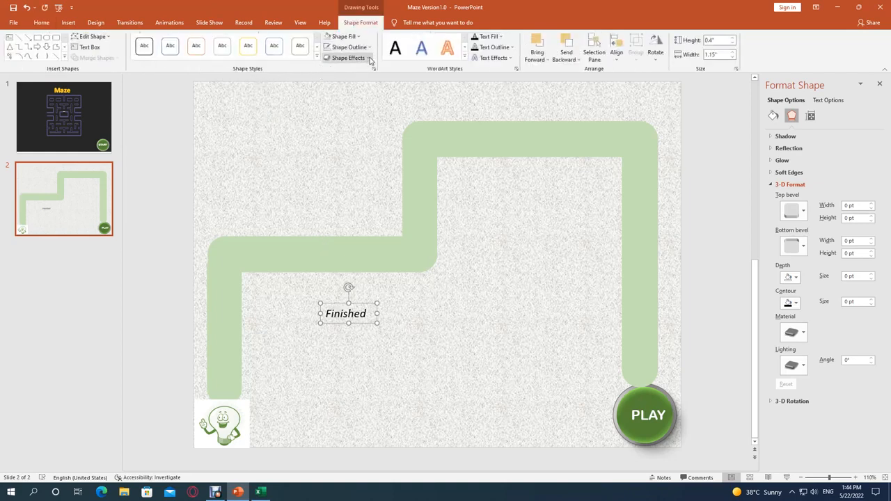
left_click(358, 36)
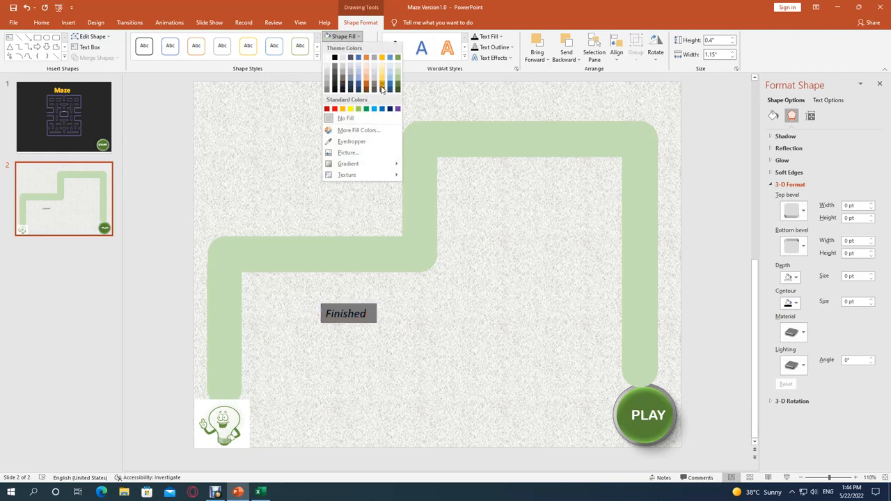
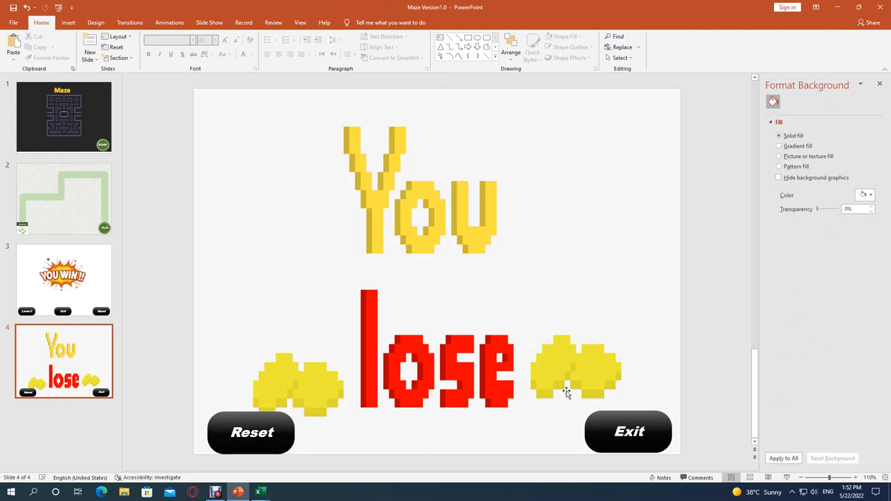
Move the Reset and Exit buttons closer to the lower corners of the "You lose" slide.
left_click_drag(242, 413, 228, 413)
left_click(658, 420)
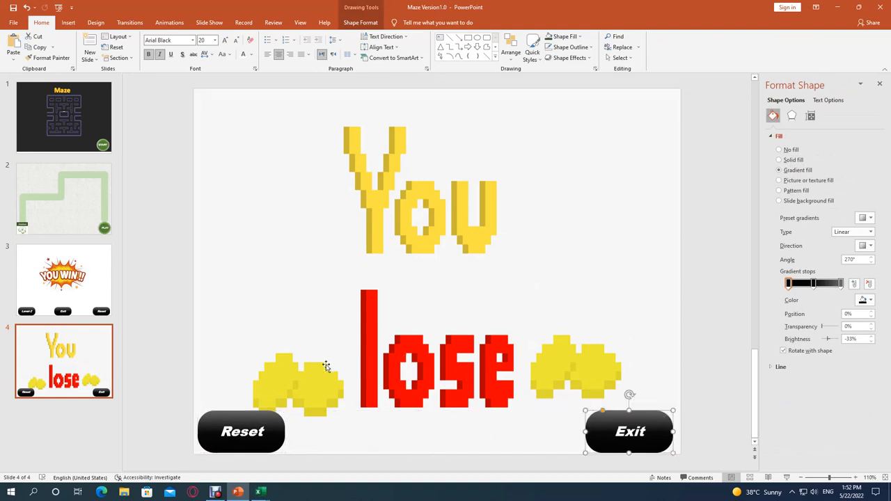
Move the "You lose" slide ahead of the "YOU WIN!!" slide and check the new slide order.
left_click(94, 421)
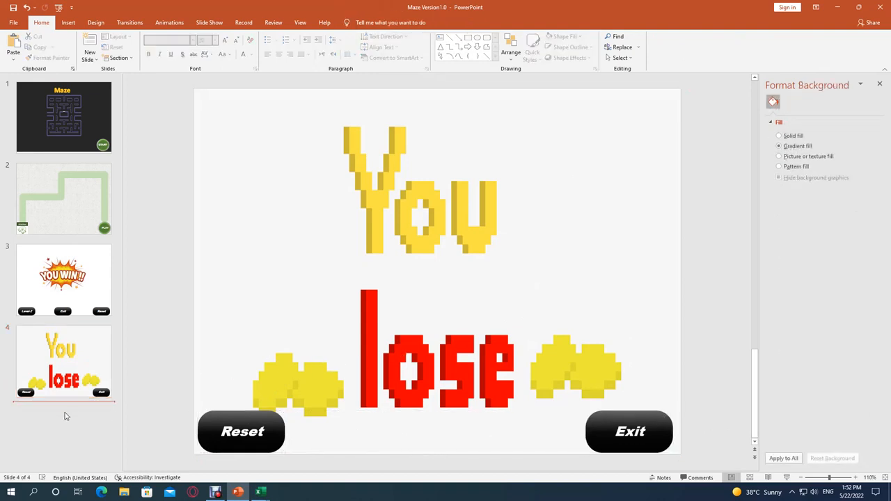
left_click(90, 357)
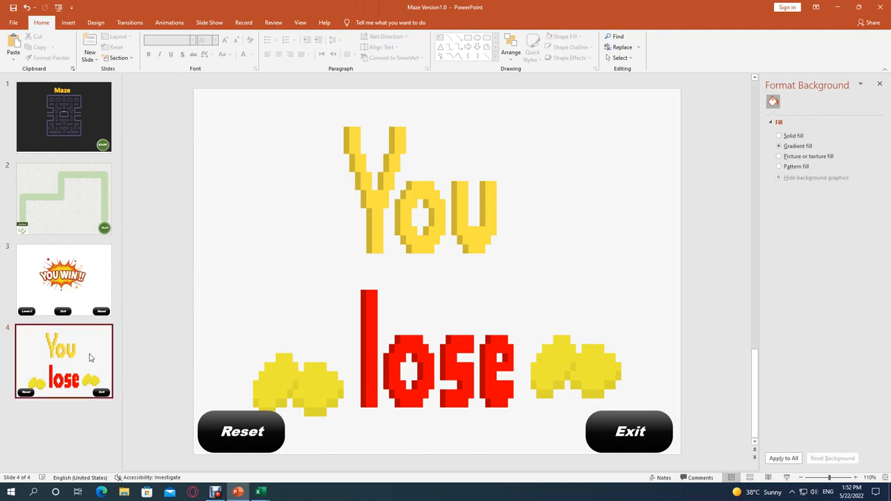
left_click_drag(94, 358, 93, 274)
left_click(83, 204)
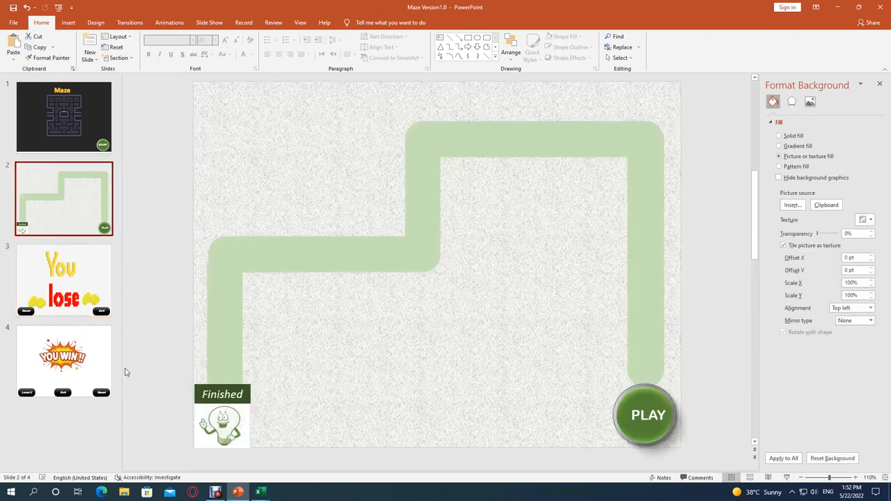
left_click(96, 368)
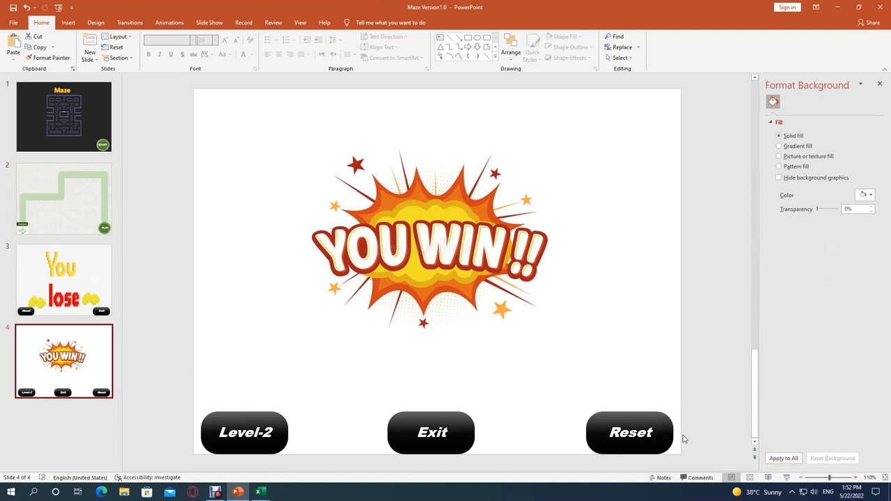
left_click(98, 279)
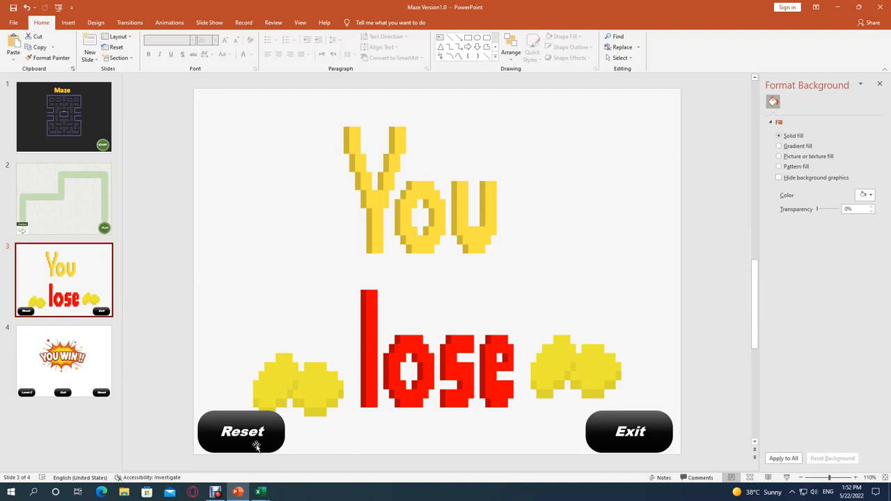
Add a wide text box reading "You Win" above the picture on the "YOU WIN!!" slide.
left_click(108, 381)
left_click(302, 151)
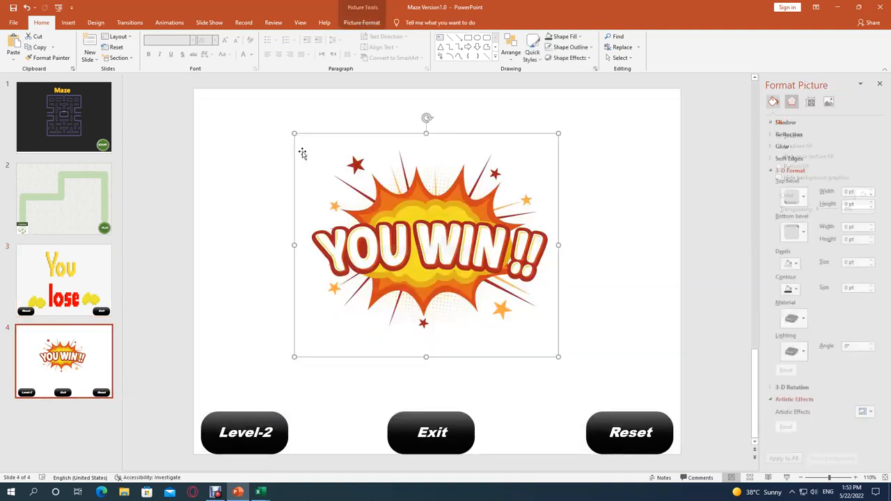
left_click(252, 116)
left_click(67, 22)
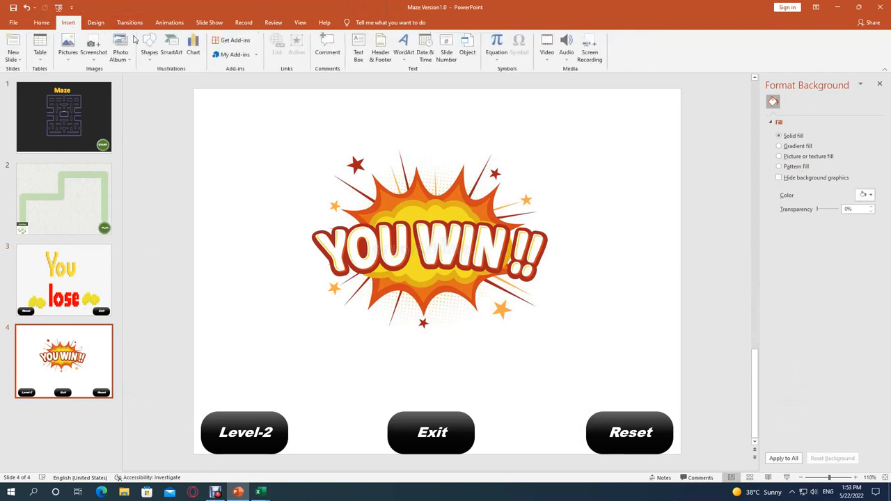
left_click(358, 56)
left_click_drag(220, 115, 491, 135)
type("You Win!!")
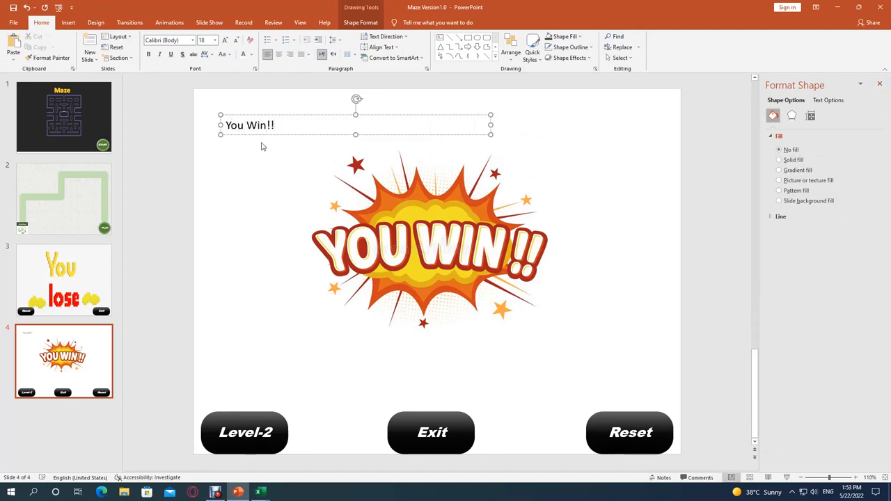
Complete the text box wording on the winning slide so it reads "You Win!!".
left_click(262, 146)
left_click(343, 135)
left_click(320, 116)
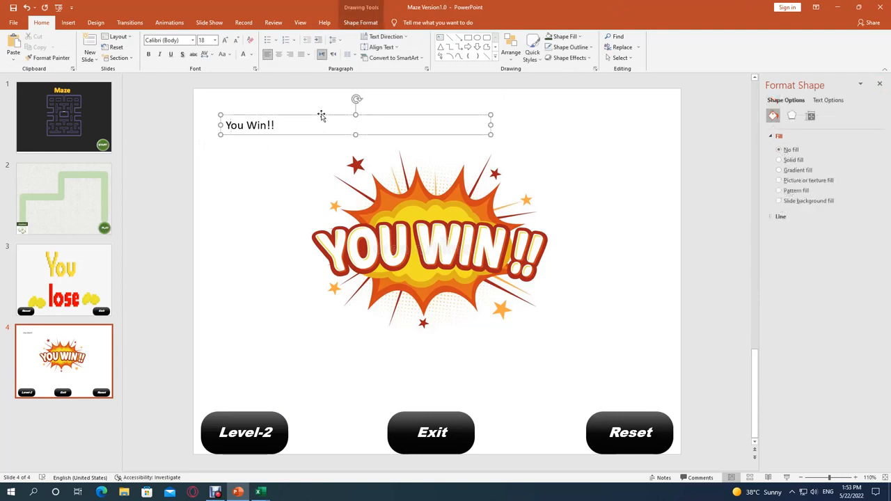
left_click(267, 126)
type("(")
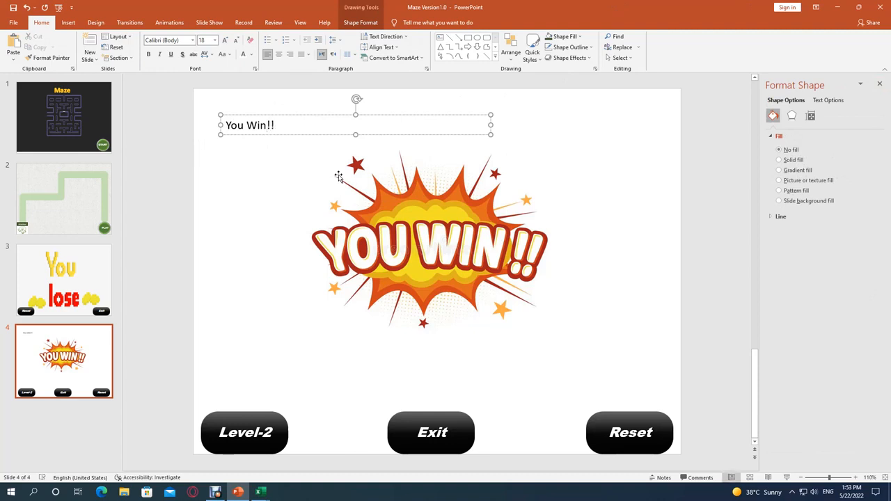
type("(")
key("F12")
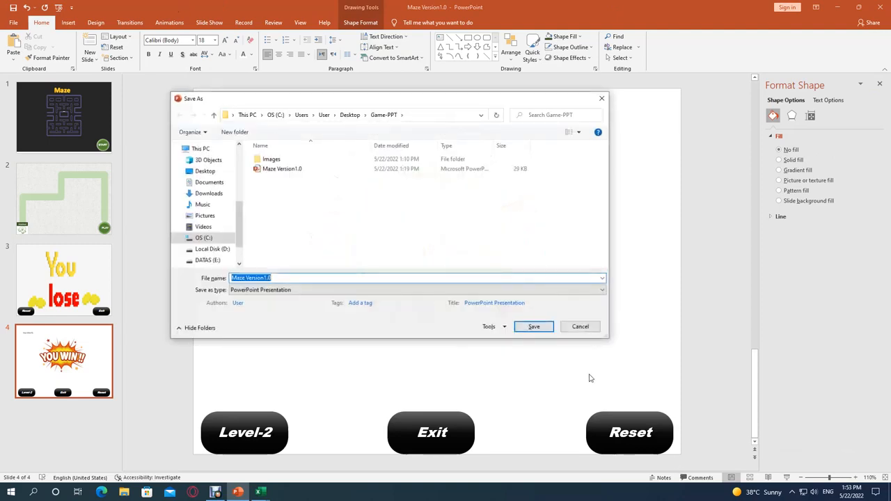
left_click(575, 330)
Make the "You Win!!" text bold at 40 pt, narrow its box to about 2.76" and center it above the picture.
left_click(302, 222)
left_click(270, 124)
left_click(354, 131)
key("ctrl+shift+period")
key("ctrl+shift+period")
key("ctrl+shift+period")
key("ctrl+shift+period")
key("ctrl+shift+period")
key("ctrl+shift+period")
key("ctrl+b")
left_click_drag(491, 133, 444, 102)
left_click(565, 138)
left_click(440, 138)
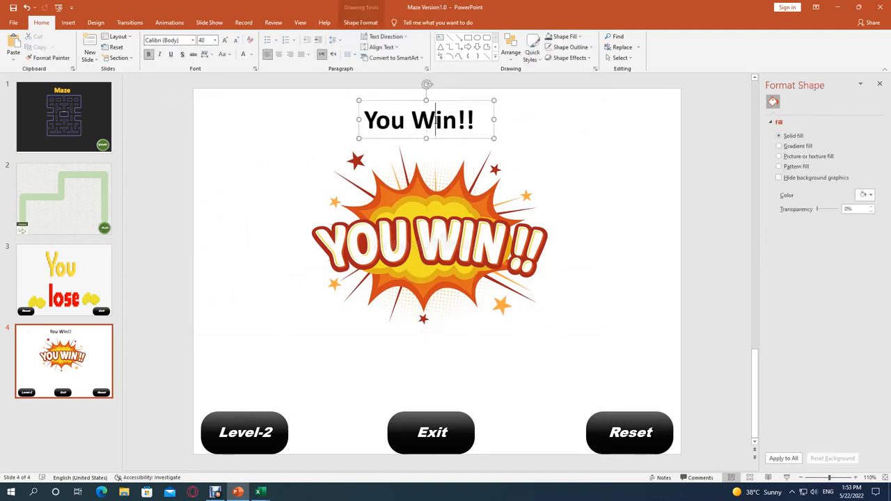
left_click_drag(442, 138, 432, 135)
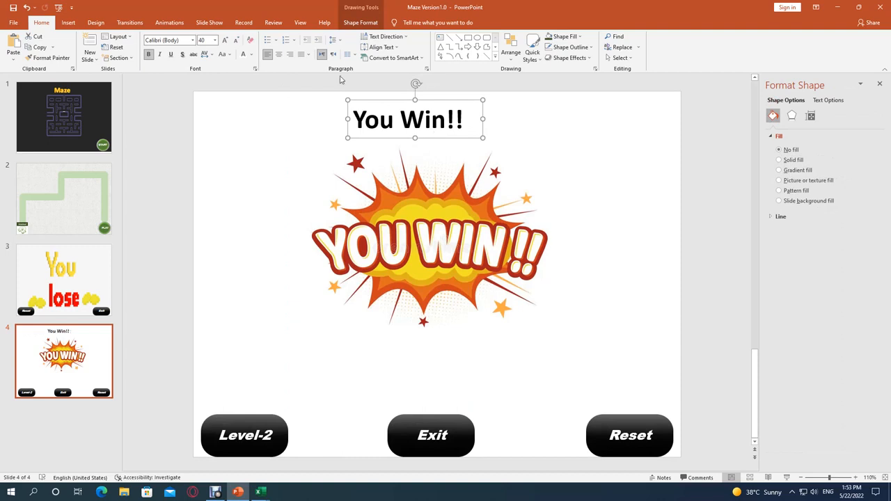
Fill the "You Win!!" text box with standard blue and apply the fourth preset shape effect.
left_click(351, 24)
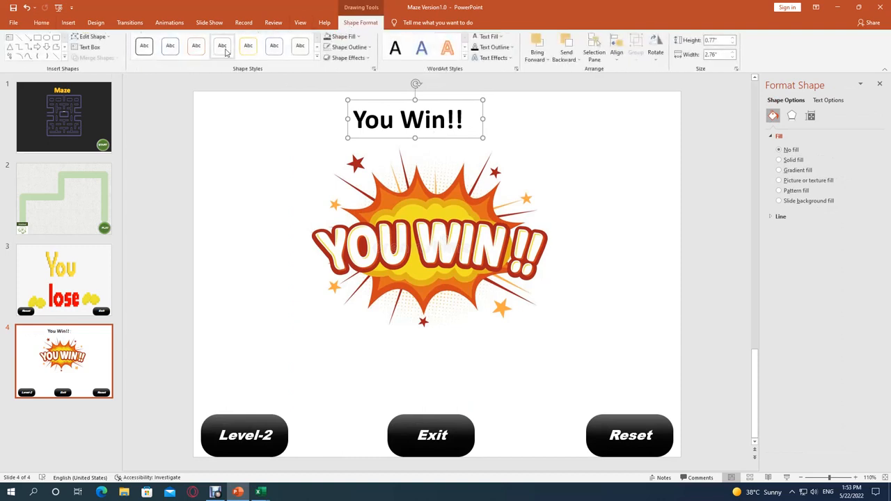
left_click(360, 38)
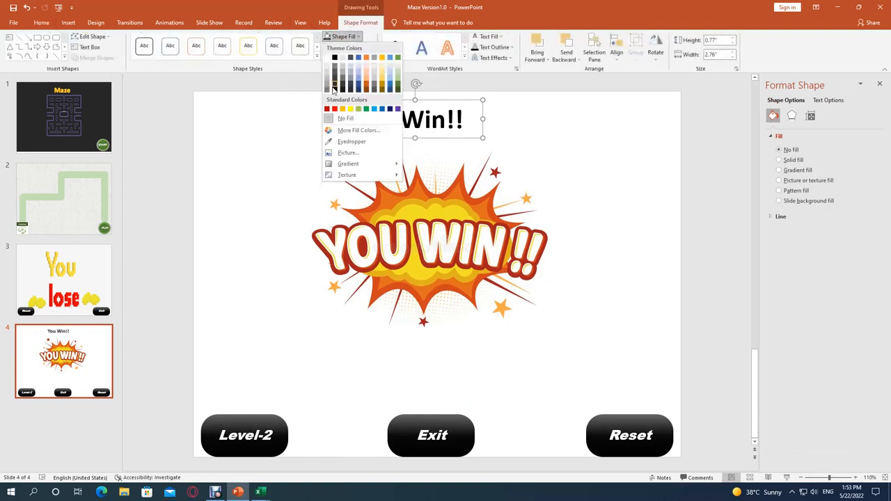
left_click(381, 110)
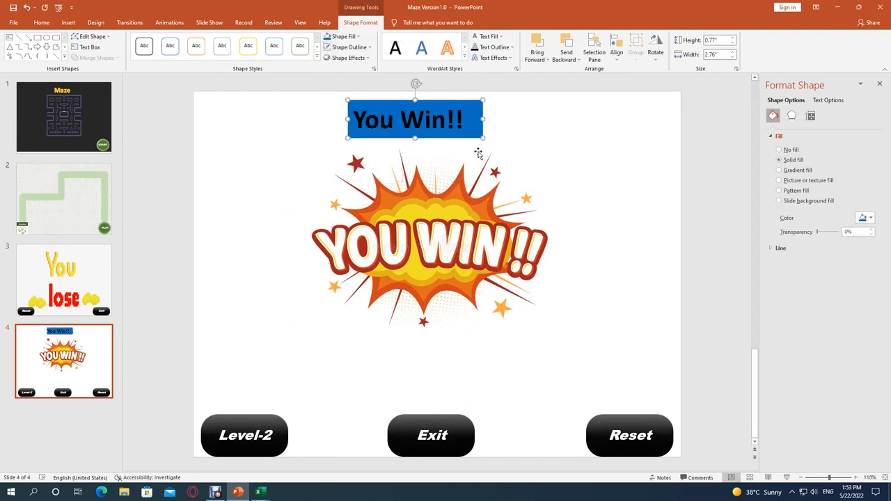
left_click(369, 57)
mouse_move(354, 97)
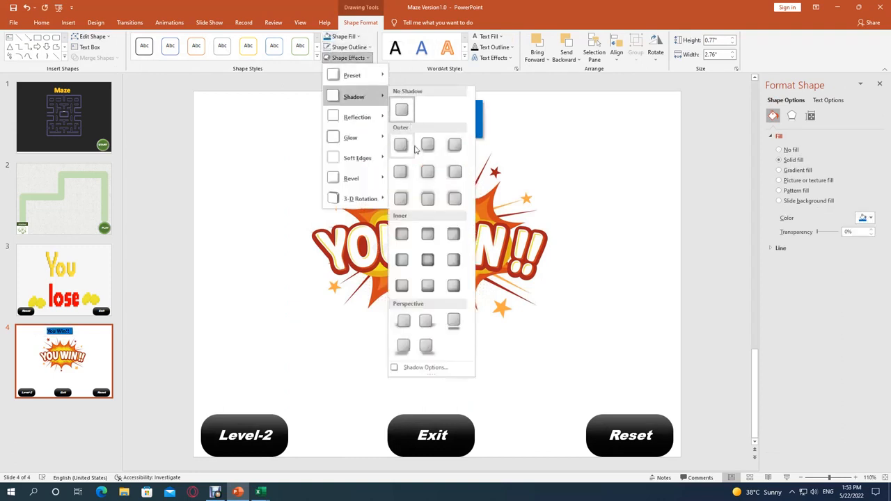
mouse_move(351, 75)
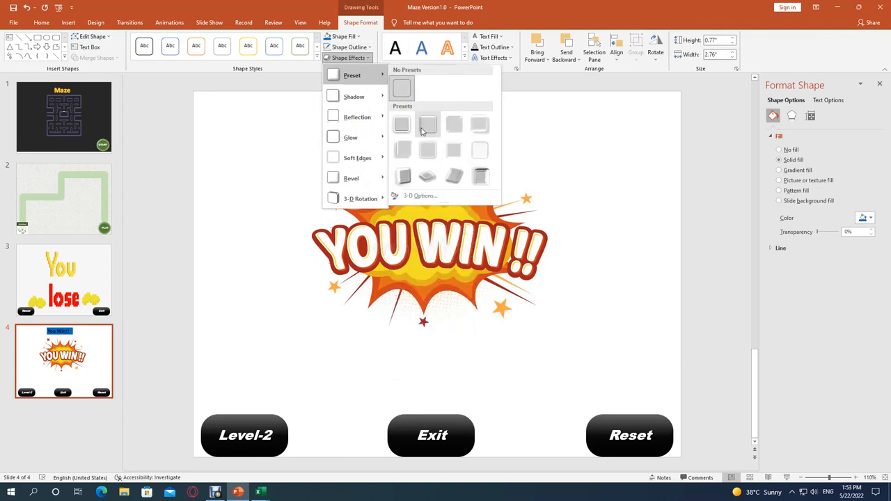
left_click(479, 124)
left_click(523, 129)
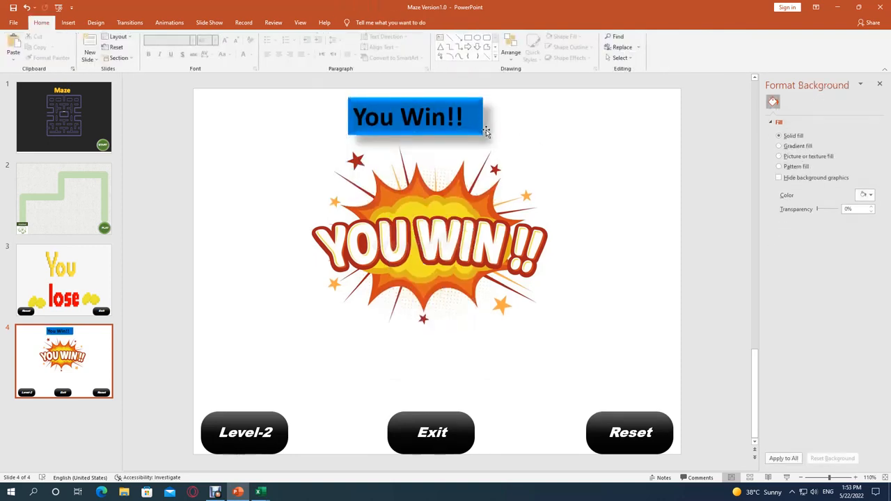
Move the "You Win!!" text box over the picture and delete it, keeping only the picture on the winning slide.
left_click_drag(486, 133, 479, 252)
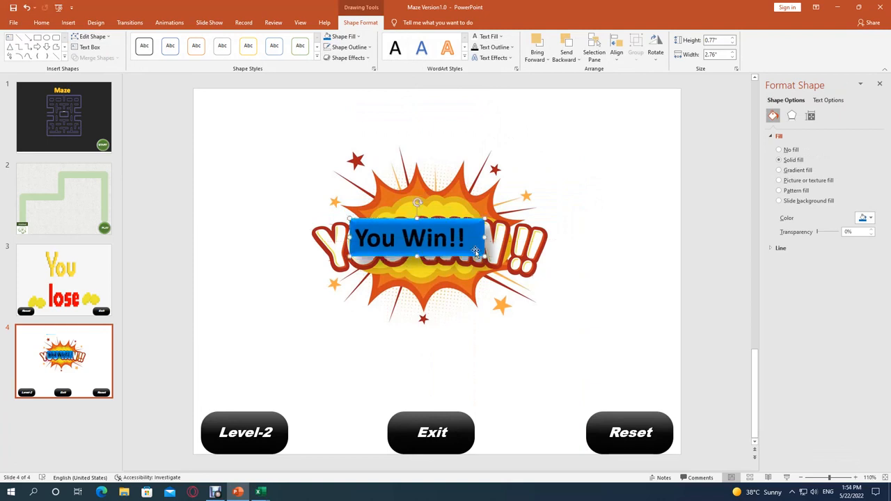
key("Delete")
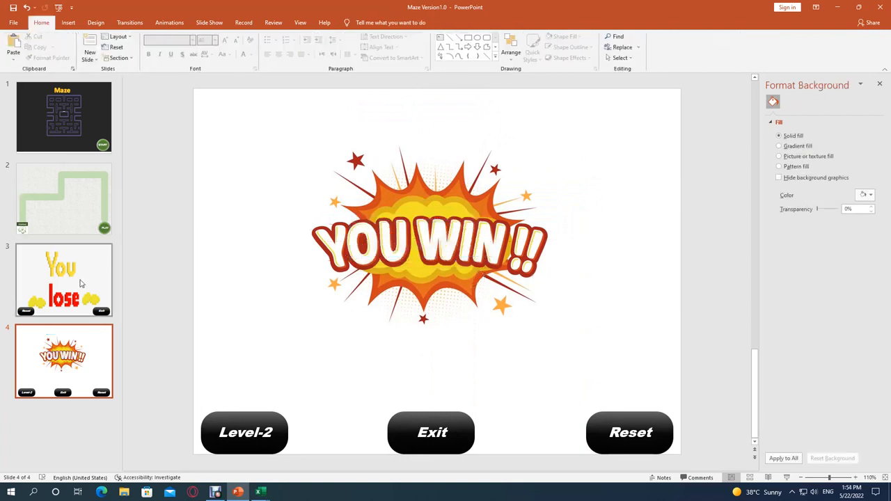
left_click(80, 283)
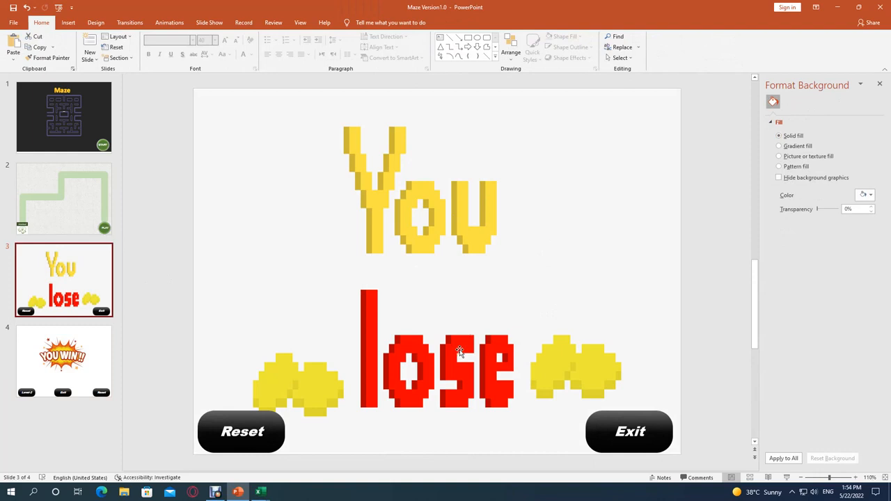
left_click(63, 395)
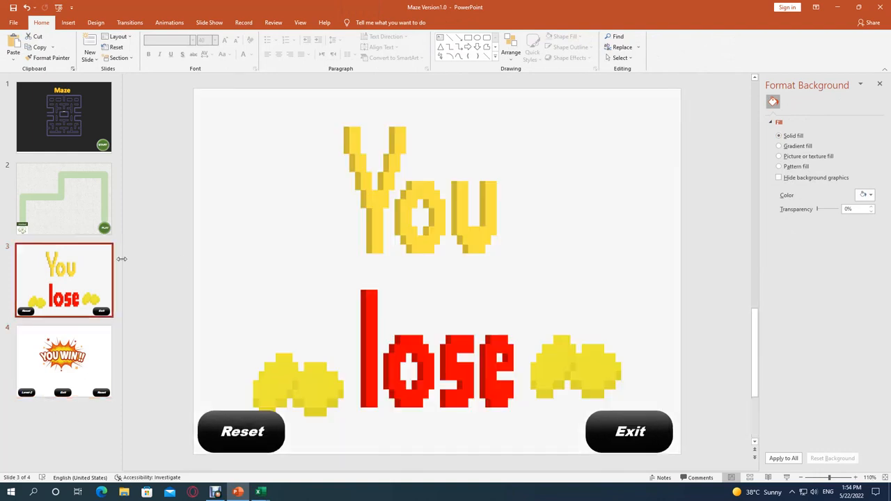
left_click(81, 371)
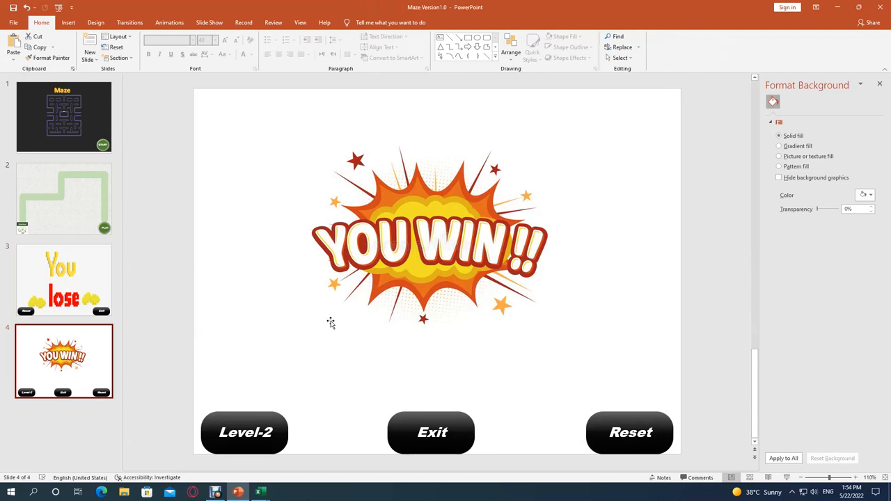
Duplicate the maze path slide and move the copy to the end of the presentation as slide 5.
left_click(80, 232)
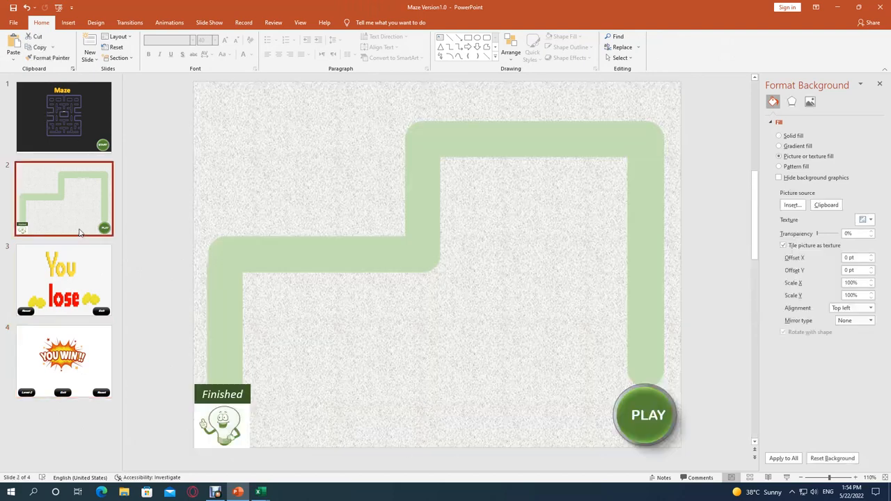
right_click(61, 227)
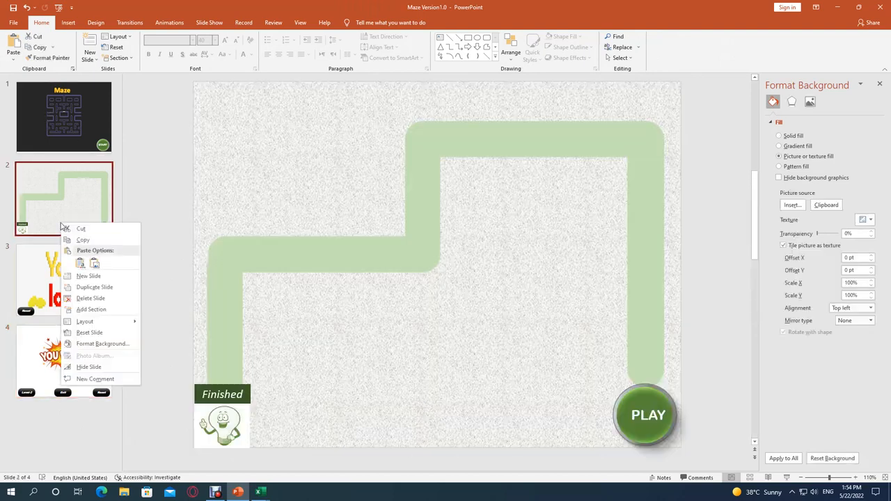
left_click(91, 287)
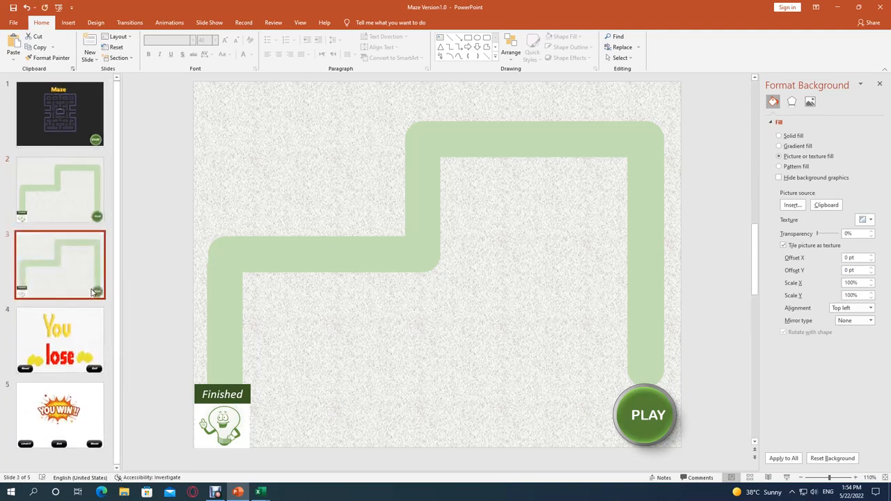
left_click_drag(80, 287, 76, 430)
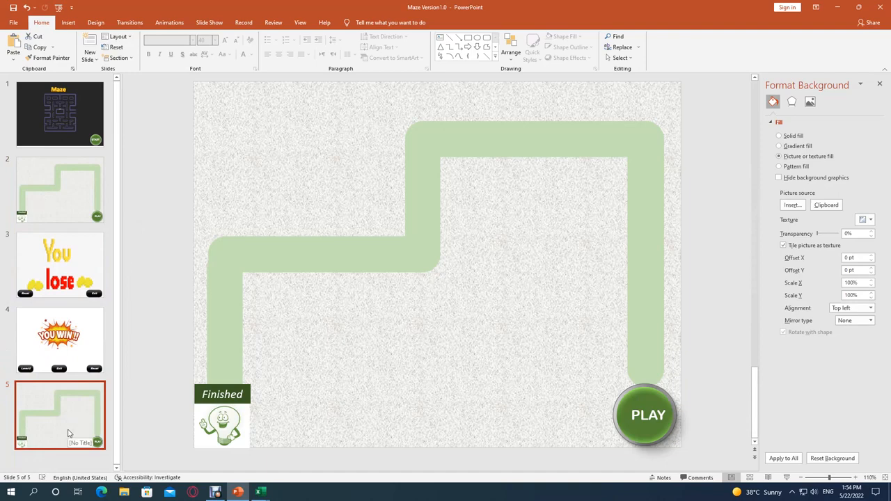
Ungroup the green path on slide 5 into its separate bars.
right_click(314, 114)
mouse_move(340, 169)
left_click(416, 193)
left_click(352, 132)
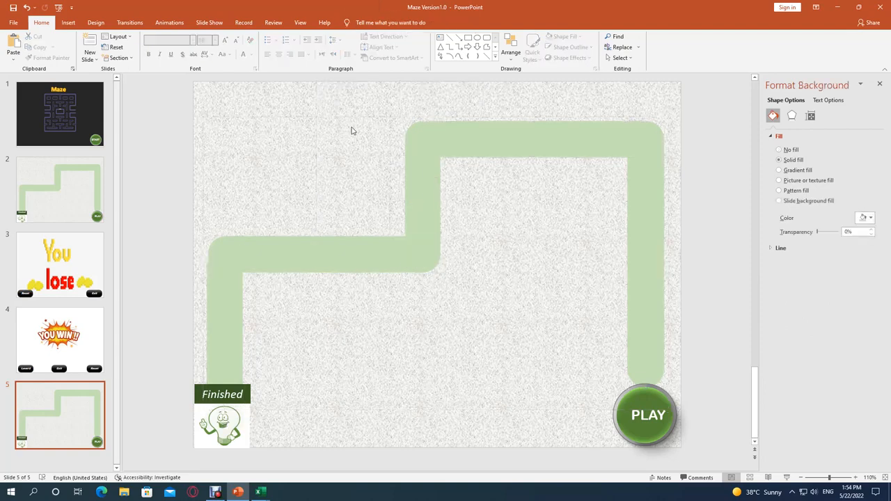
Shorten the path's top horizontal bar from its left end and move the middle vertical bar under the new end.
left_click(522, 144)
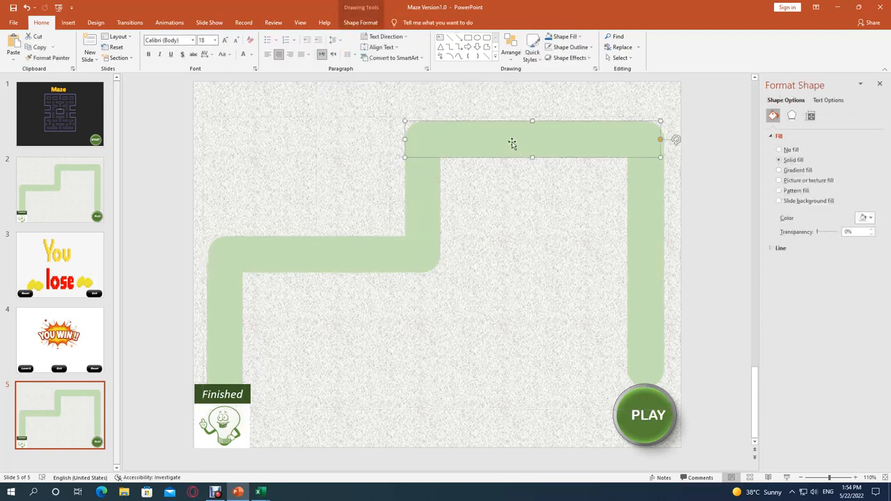
left_click_drag(409, 140, 507, 139)
left_click_drag(436, 175, 522, 172)
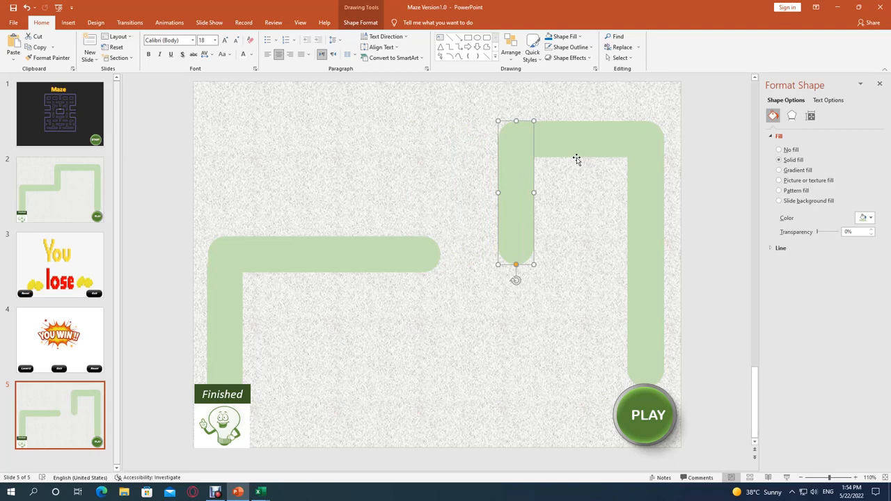
Join the lower horizontal bar to the moved vertical bar, shorten it, and stand the leftmost vertical bar upward from its left end.
left_click(383, 251)
left_click_drag(319, 252, 413, 249)
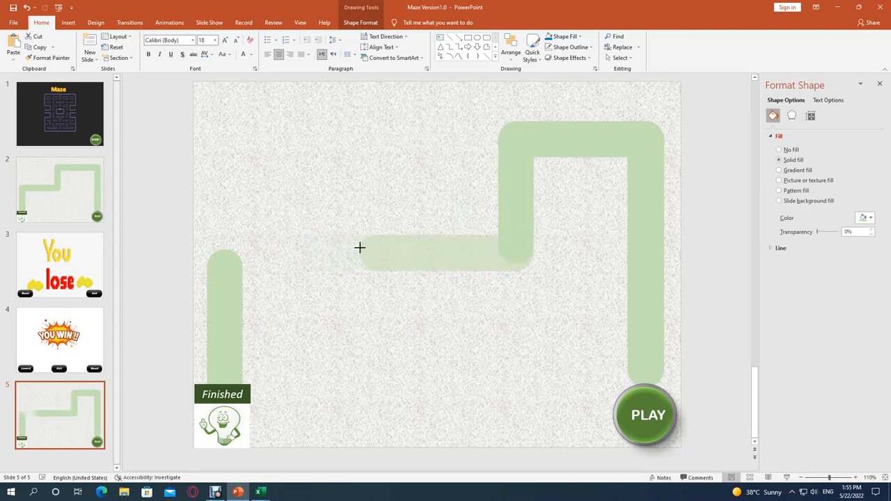
left_click(368, 246)
left_click_drag(235, 273, 386, 143)
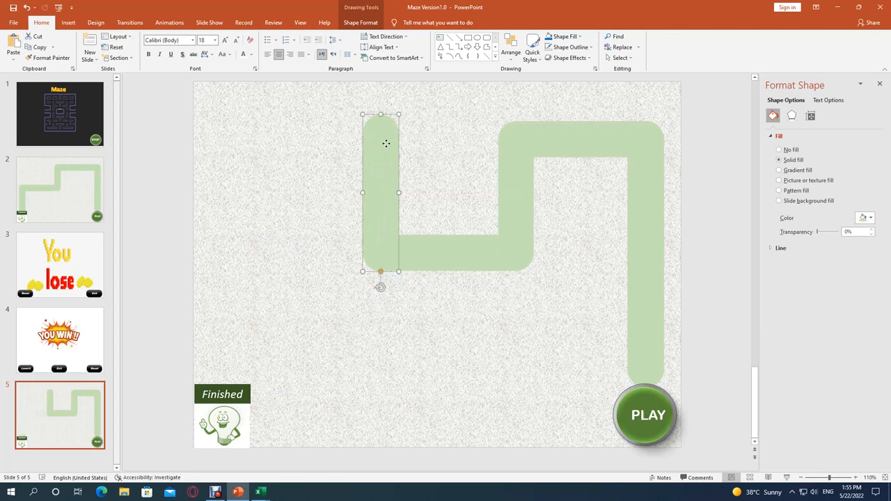
Copy the lower horizontal bar to extend leftward from the leftmost vertical bar's top, and copy that vertical bar beneath the new bar's left end.
left_click(446, 253)
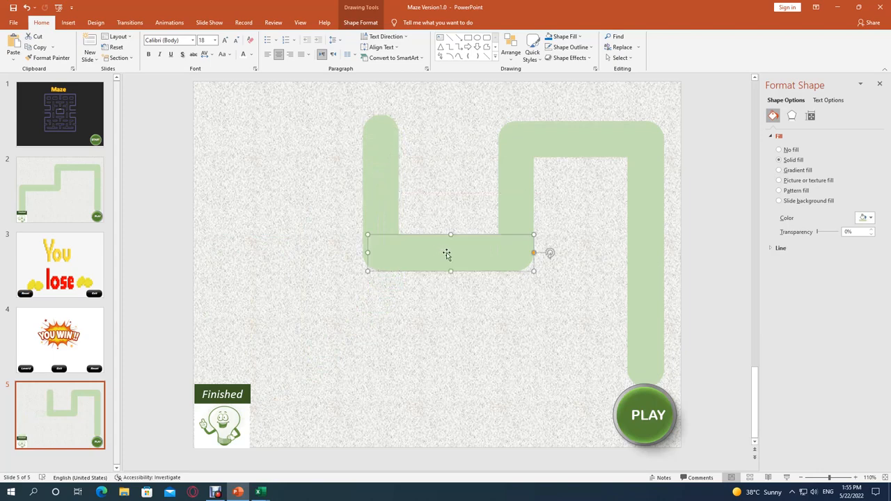
left_click_drag(447, 255, 292, 123)
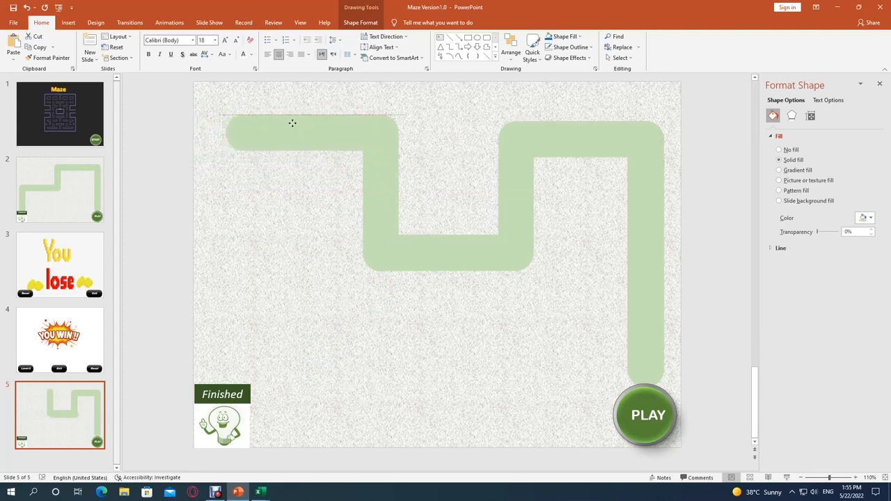
left_click_drag(292, 123, 292, 123)
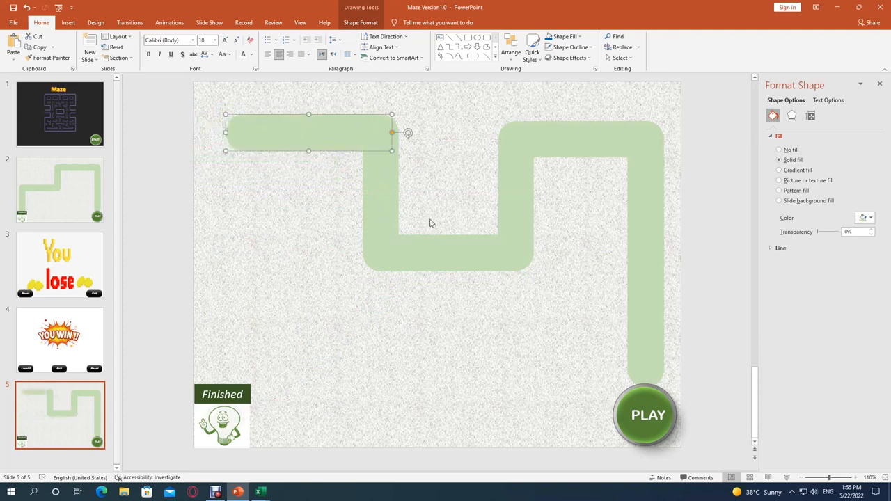
left_click(387, 207)
left_click_drag(392, 211, 246, 195)
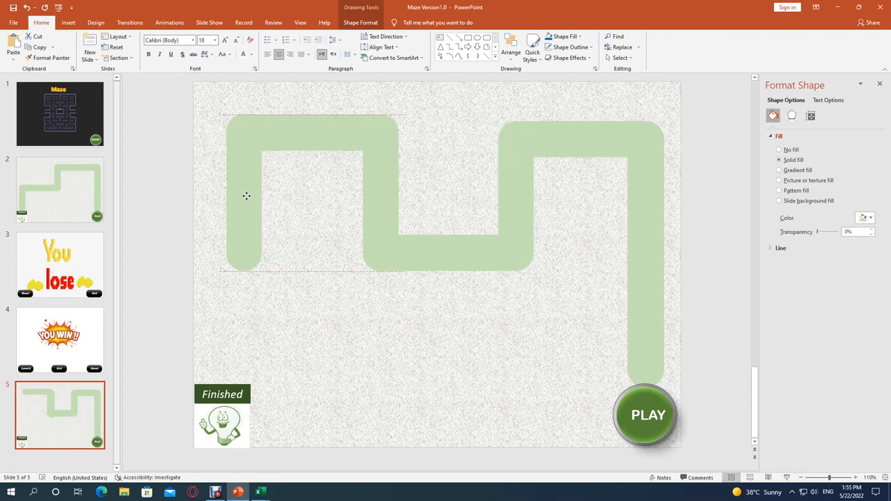
left_click(474, 238)
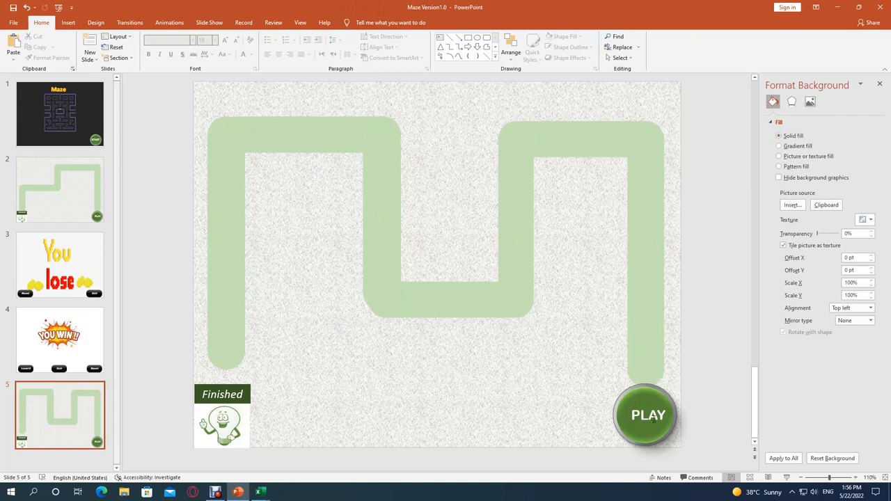
Try moving the "YOU WIN!!" slide after the level 2 maze slide, and undo the move.
left_click(70, 428)
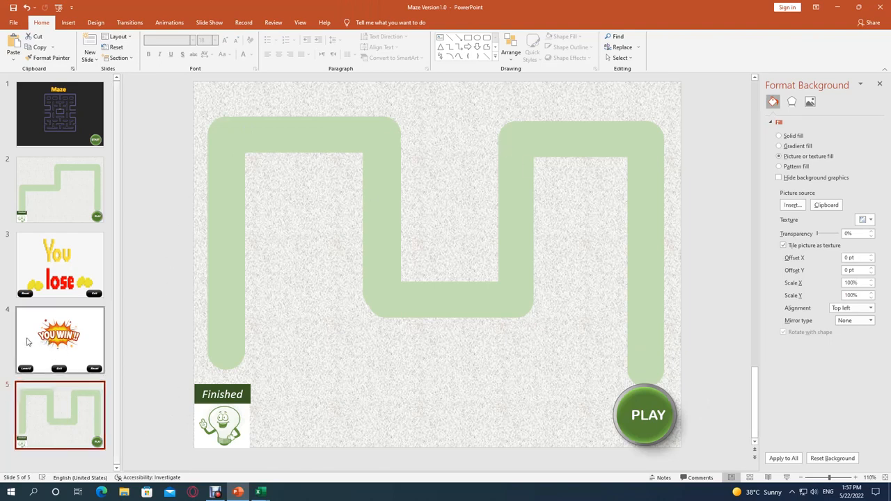
left_click_drag(27, 341, 30, 410)
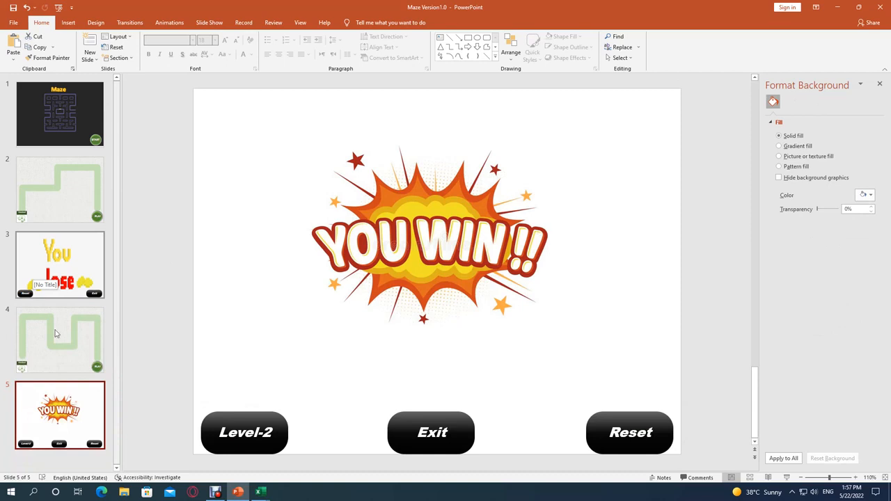
key("ctrl+z")
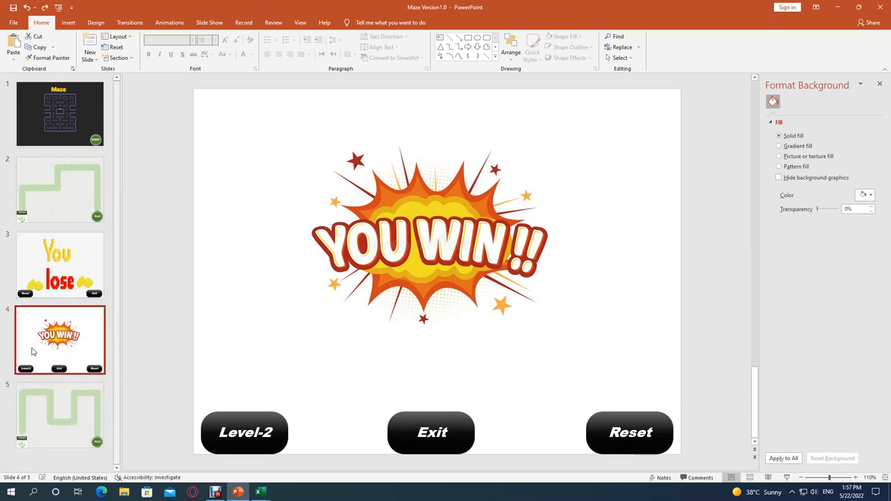